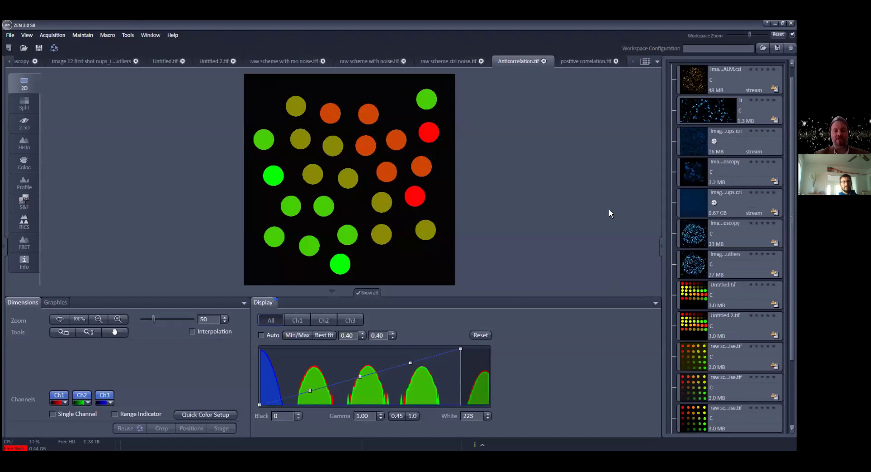
Open raw scheme zizi noise.tif and inspect its Ch1 channel alone, lowering the display white level to 18 and restoring it to 255
left_click(442, 59)
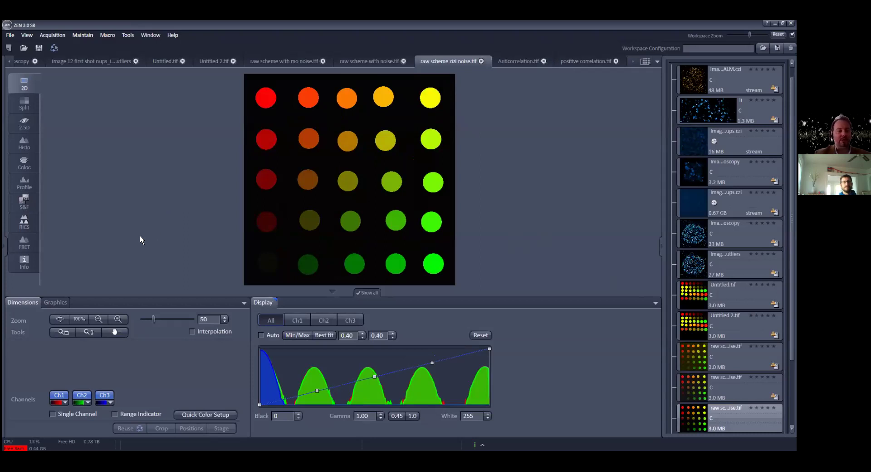
left_click(104, 397)
left_click(82, 398)
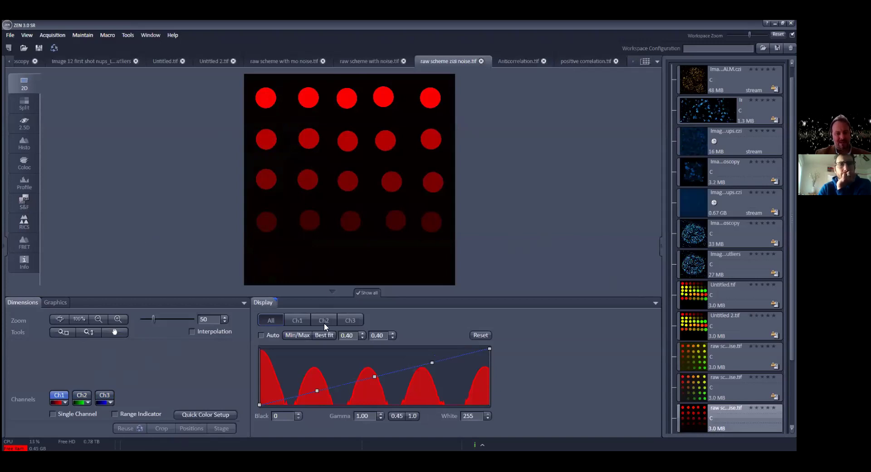
left_click_drag(488, 365, 274, 304)
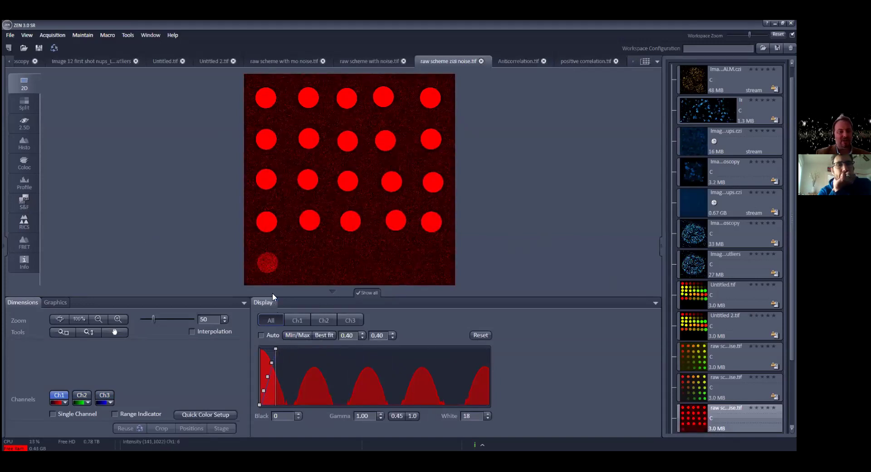
left_click_drag(276, 348, 490, 348)
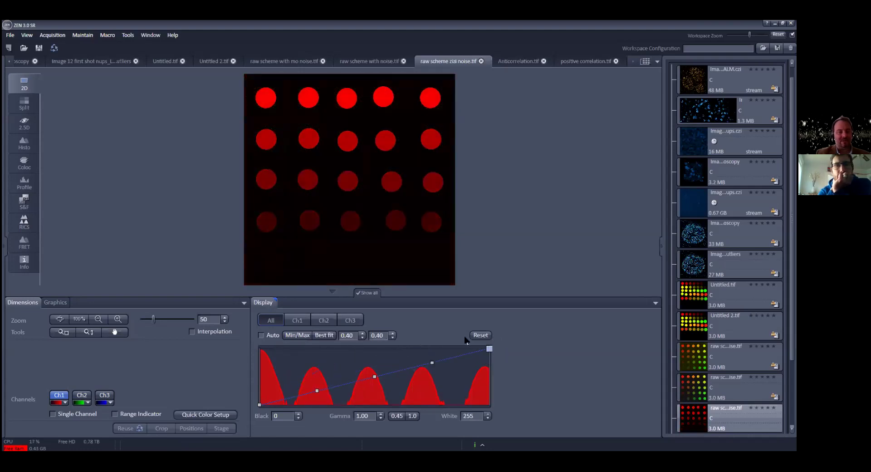
View the Ch2 channel on its own and display it together with Ch1, leaving Ch3 hidden
left_click(82, 395)
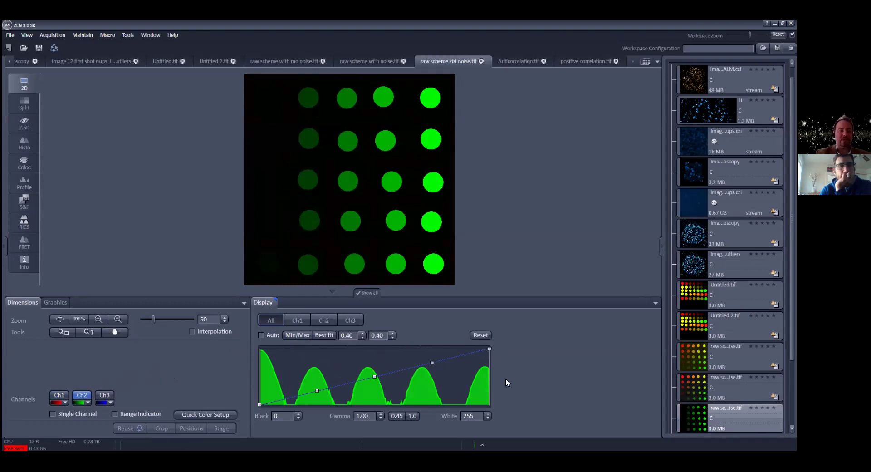
left_click_drag(490, 349, 510, 339)
left_click(59, 398)
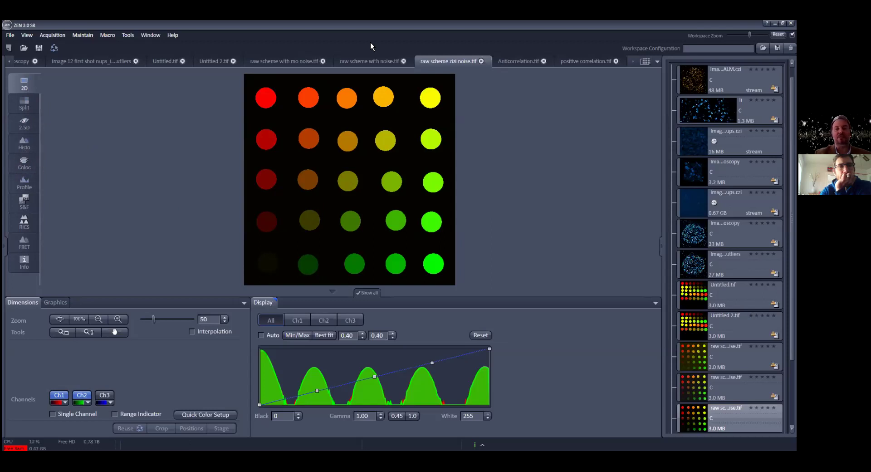
Reduce the workspace scale and open the colocalization view with an enlarged scatter plot and image area
left_click_drag(750, 34, 763, 35)
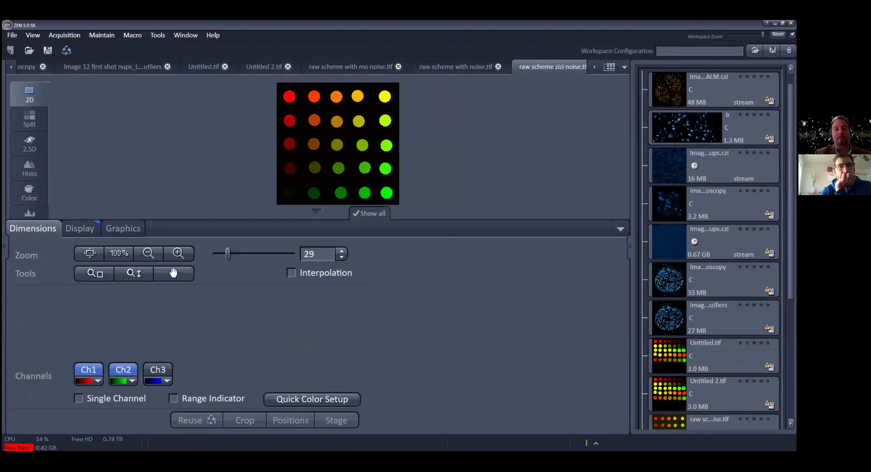
scroll(13, 217, "down", 4)
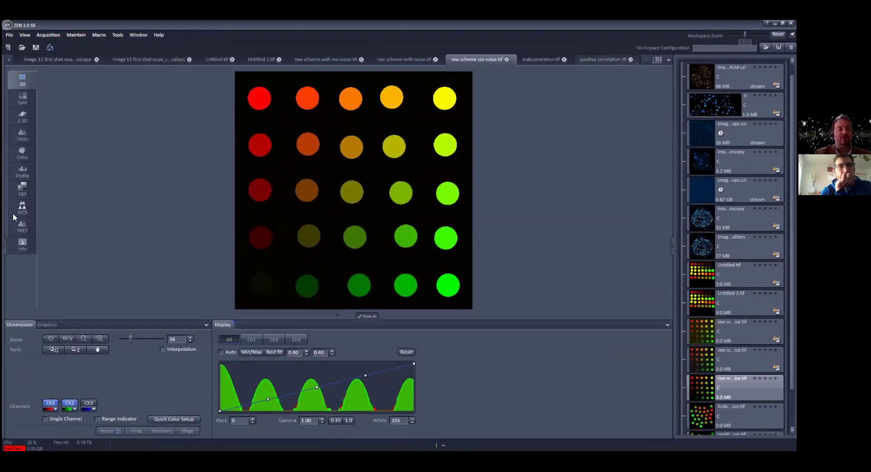
left_click(21, 155)
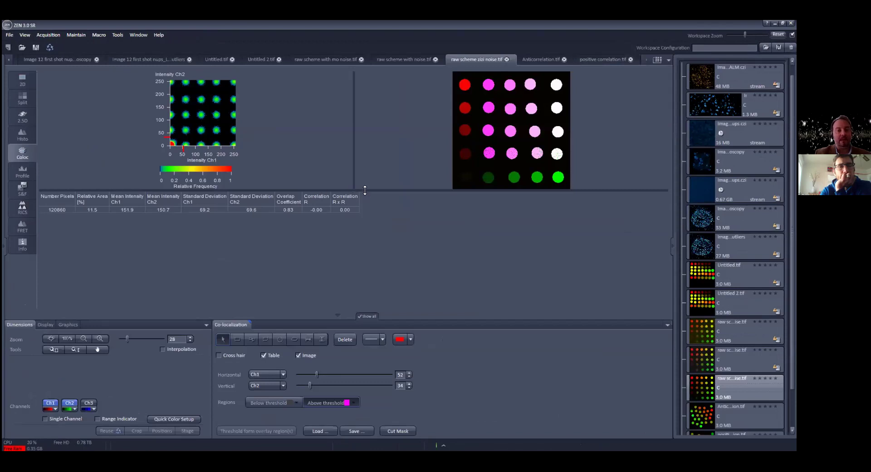
left_click_drag(365, 190, 377, 275)
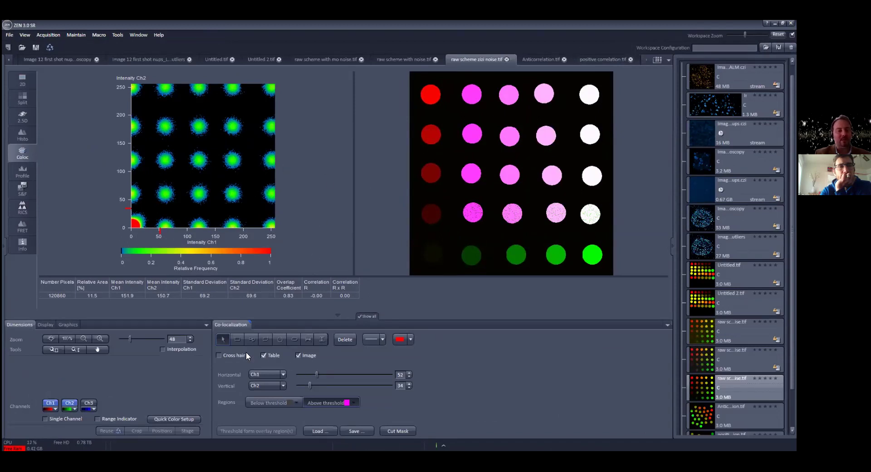
Enable the cross hair for the scatter plot and turn off the region 3 overlay on the image
left_click(220, 355)
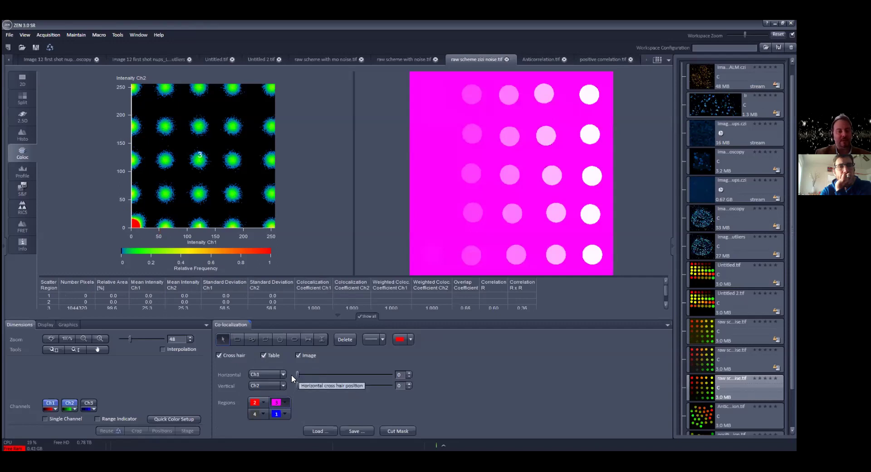
left_click(276, 402)
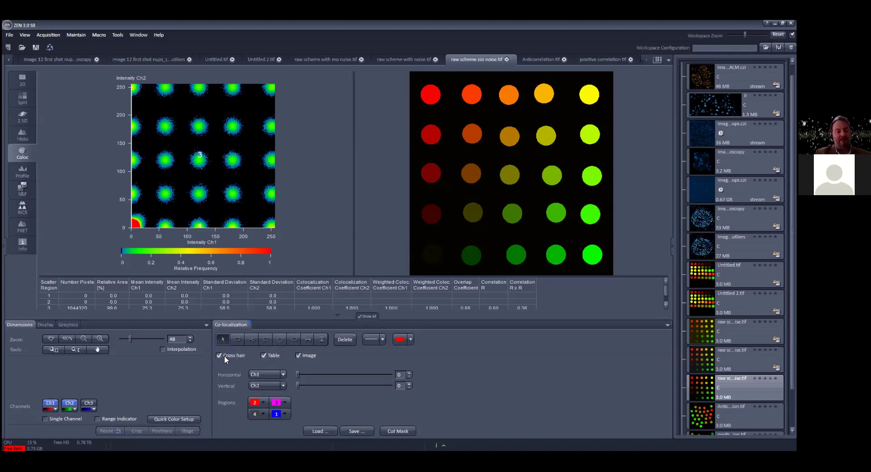
Hide the colocalization results table while keeping the image displayed beside the scatter plot
left_click(263, 355)
left_click(263, 356)
left_click(263, 355)
left_click(263, 355)
left_click(262, 355)
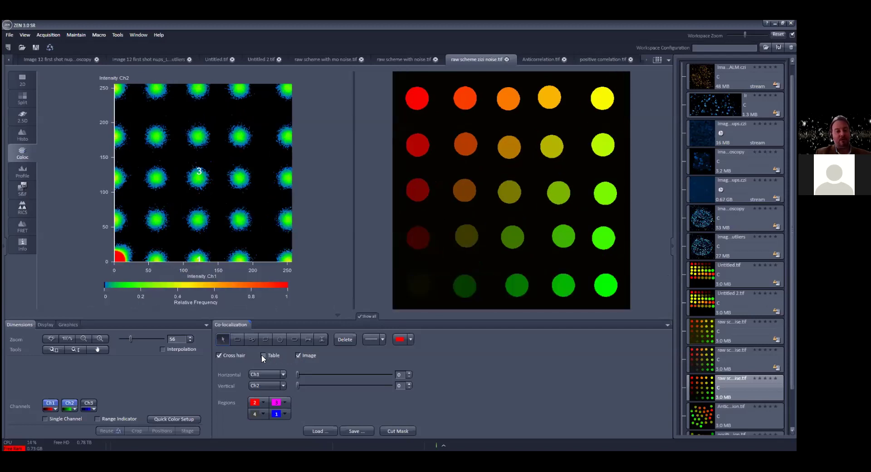
left_click(298, 355)
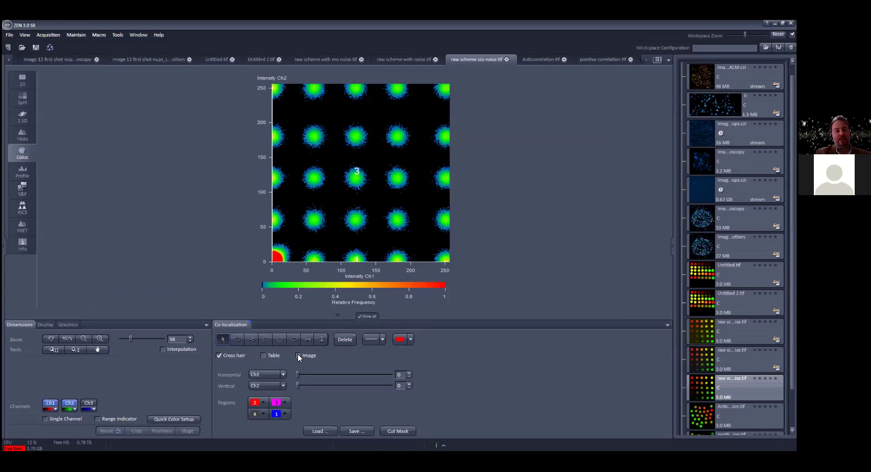
left_click(298, 355)
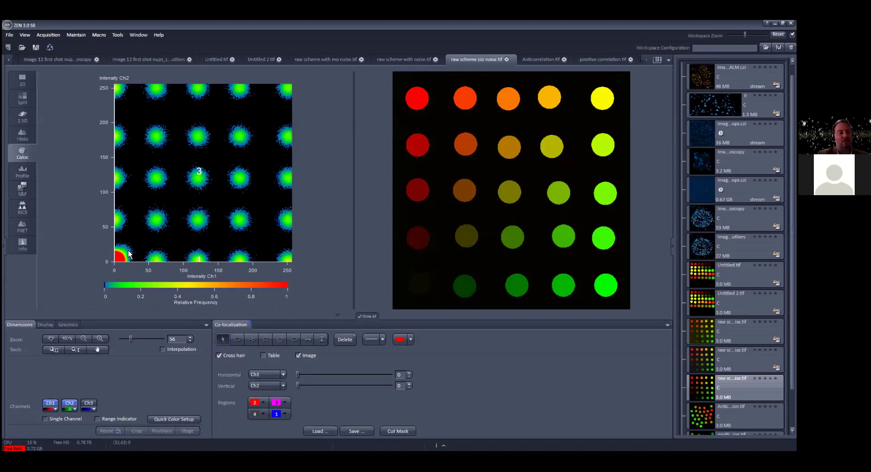
Position the scatter plot's cross hair just outside the background cluster, at Ch1 31 and Ch2 29
left_click_drag(129, 254, 177, 199)
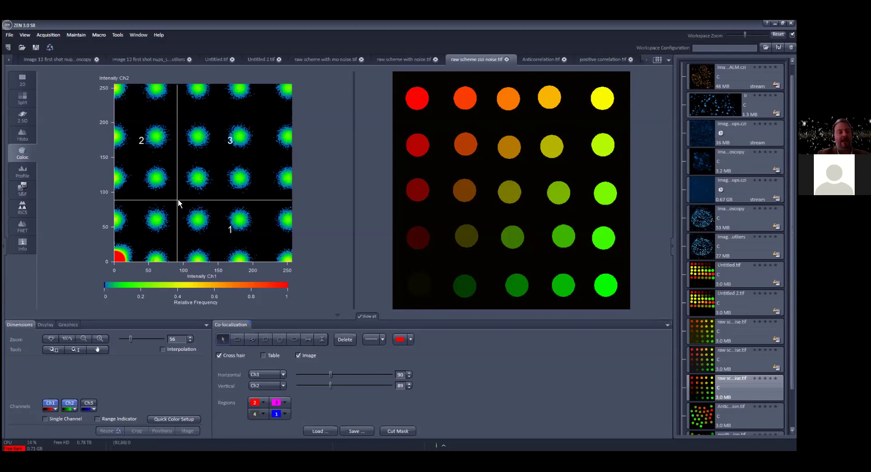
left_click_drag(178, 197, 136, 241)
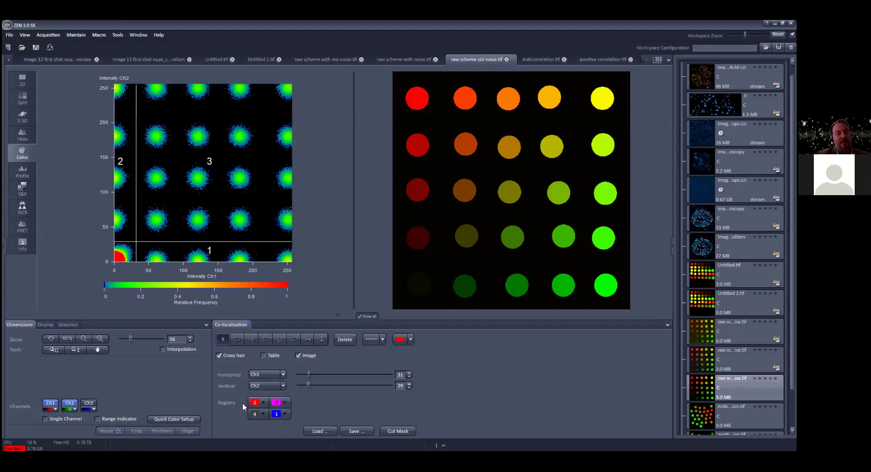
Set the overlay color of scatter region 1 to white and of region 2 to cyan
left_click(284, 412)
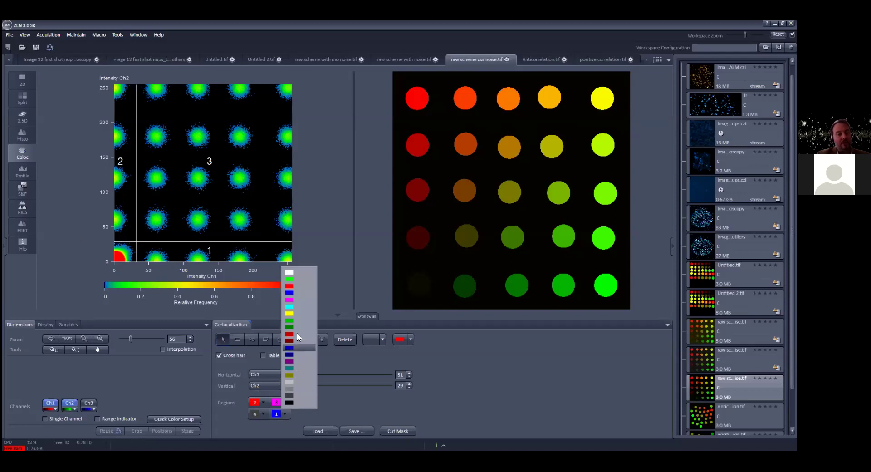
left_click(299, 273)
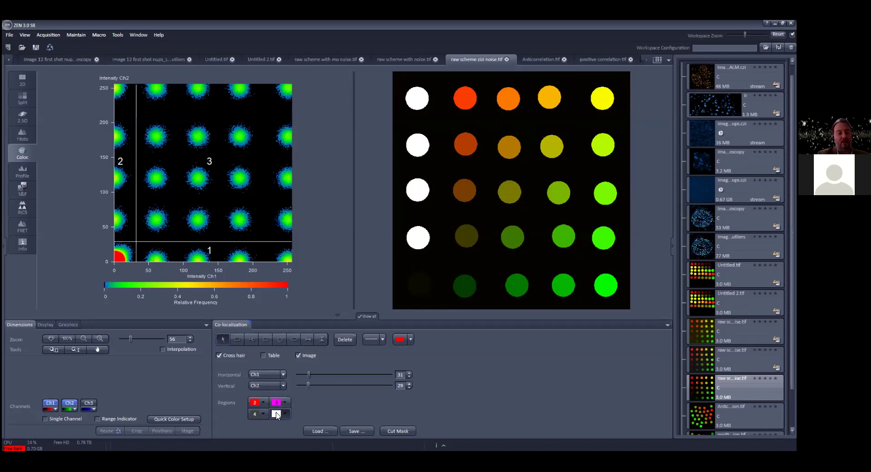
left_click(263, 402)
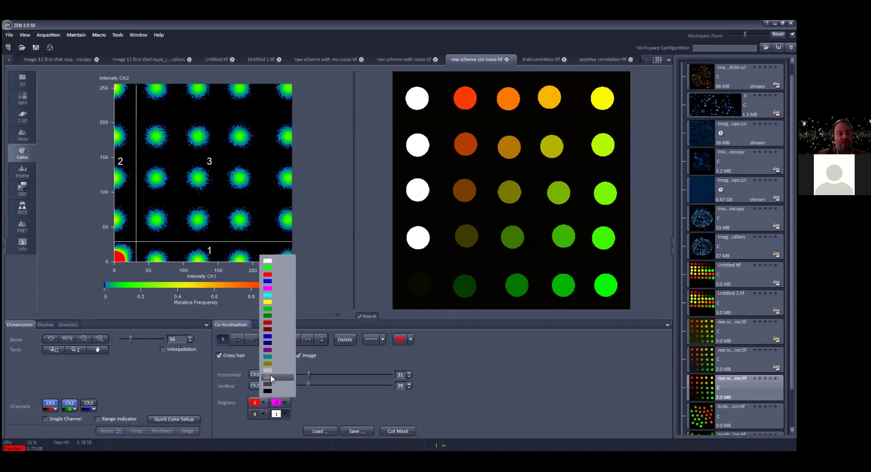
left_click(270, 295)
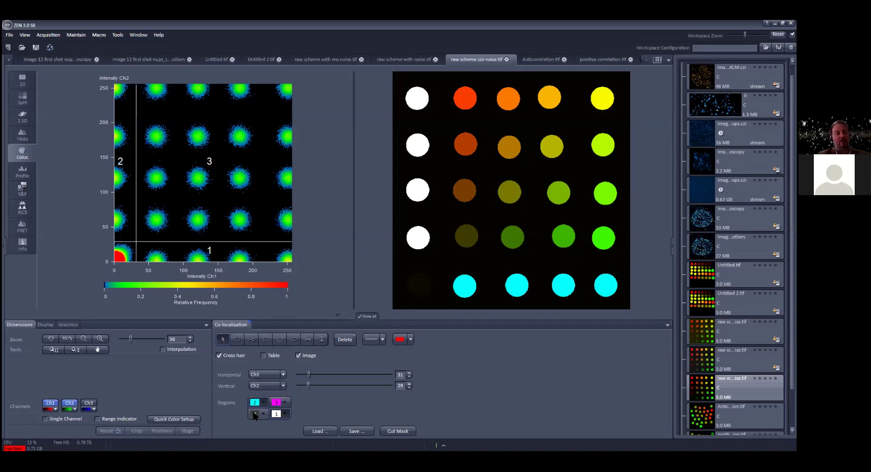
Set the overlay color of scatter region 4 to red and leave that overlay switched off
left_click(254, 415)
left_click(254, 414)
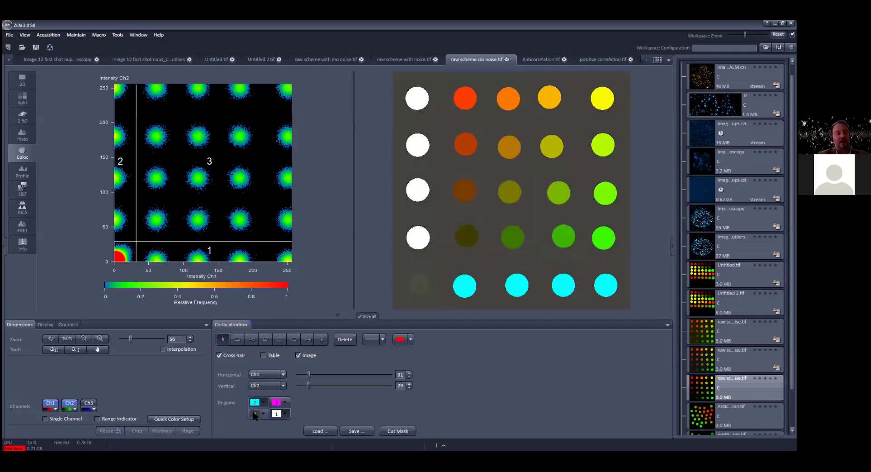
left_click(254, 414)
left_click(262, 413)
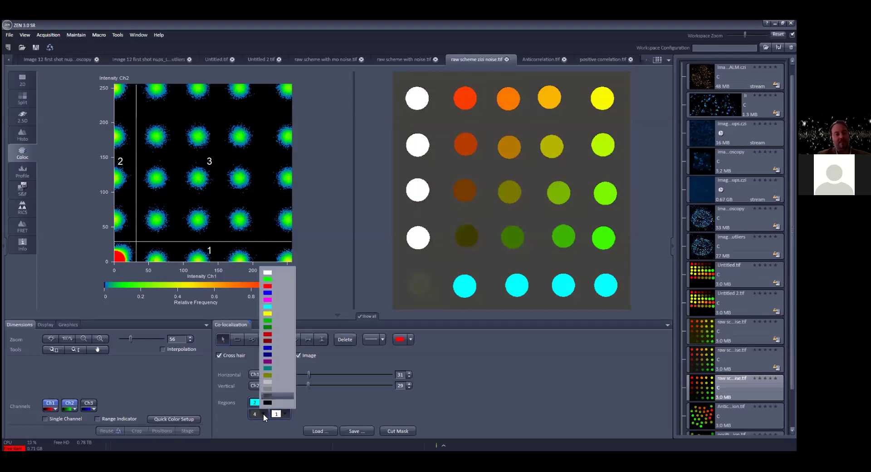
left_click(270, 333)
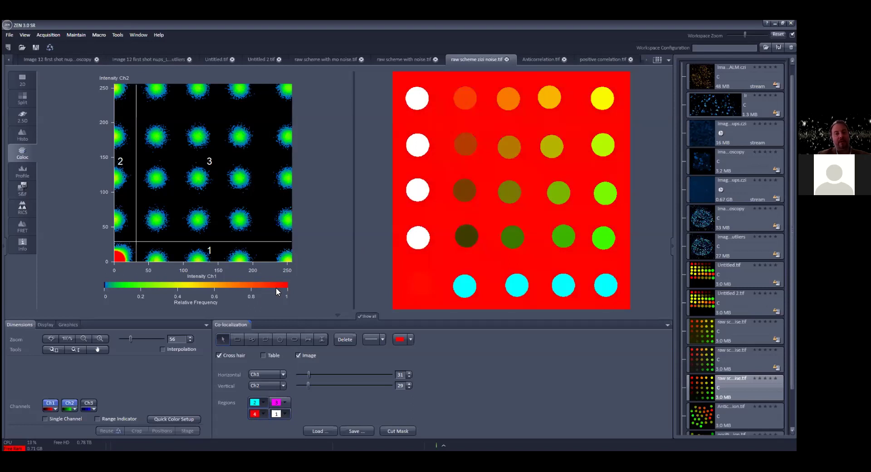
left_click(255, 413)
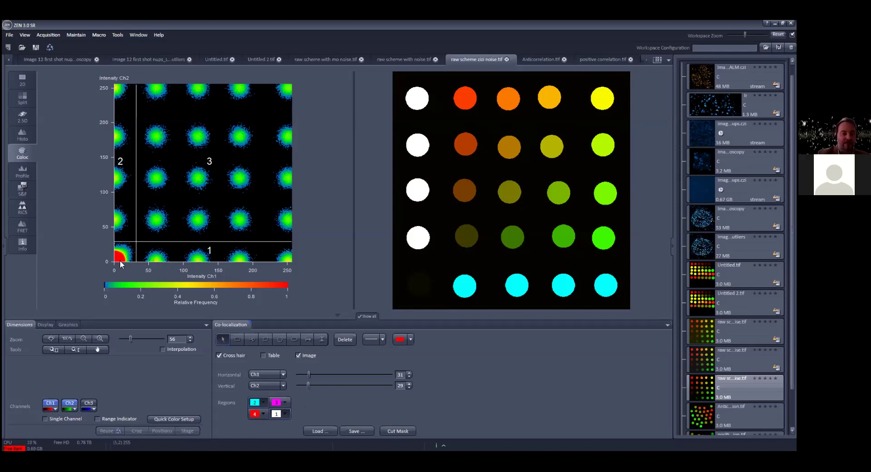
Show the region 3 overlay in yellow and hide the Ch1 and Ch2 channels beneath the overlays
left_click(278, 405)
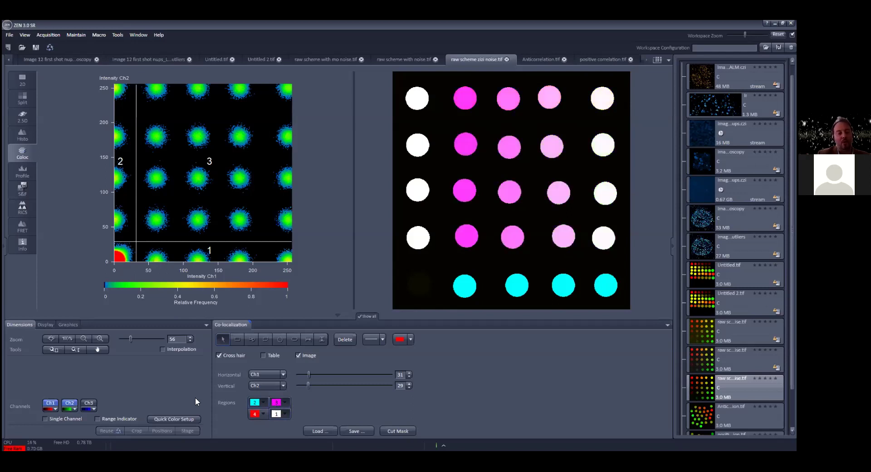
left_click(68, 404)
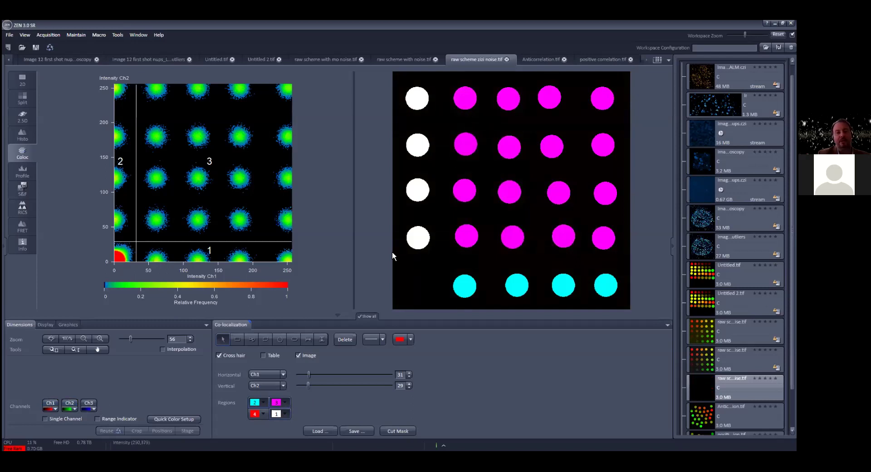
left_click(284, 402)
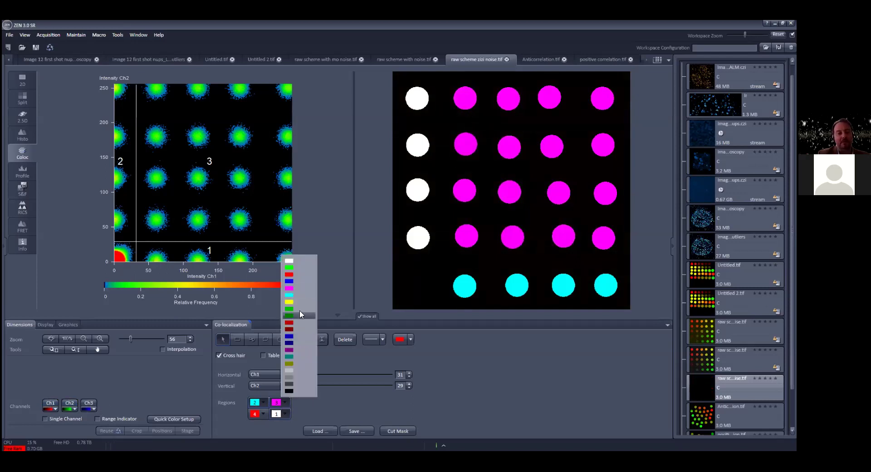
left_click(298, 301)
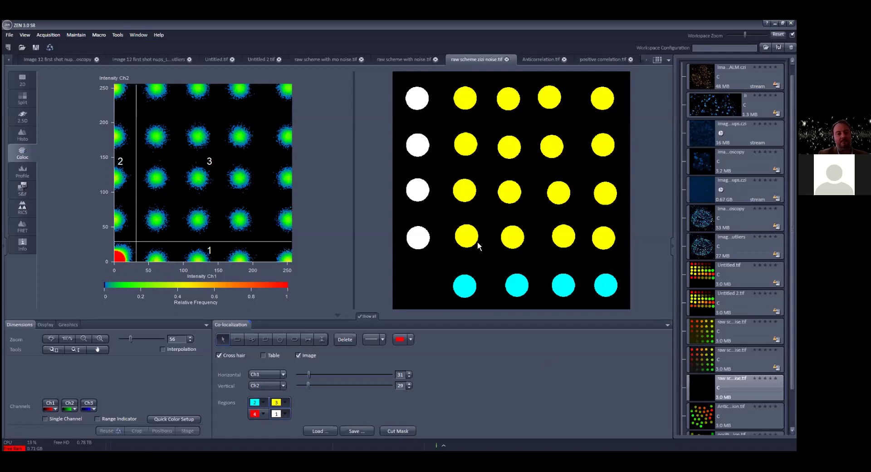
Cut the colocalization mask into a new image and adjust its display gamma to 0.81 and back to 1.02
left_click(394, 431)
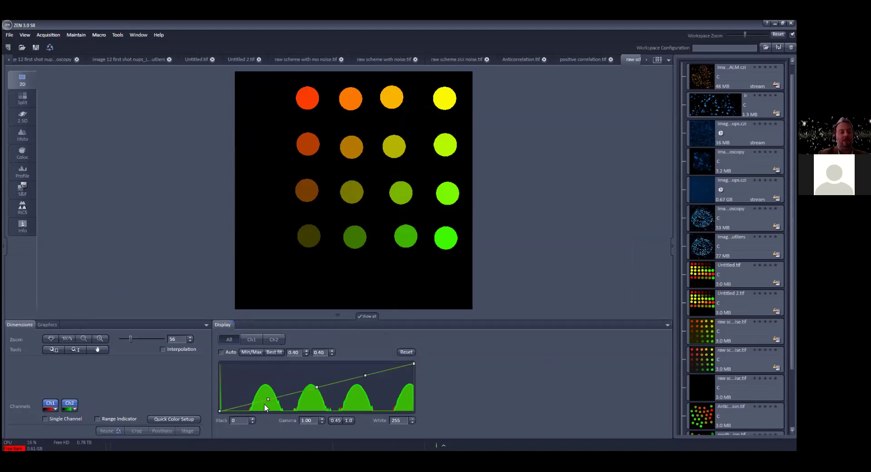
mouse_move(268, 399)
left_mouse_down()
mouse_move(266, 366)
mouse_move(268, 395)
left_mouse_up()
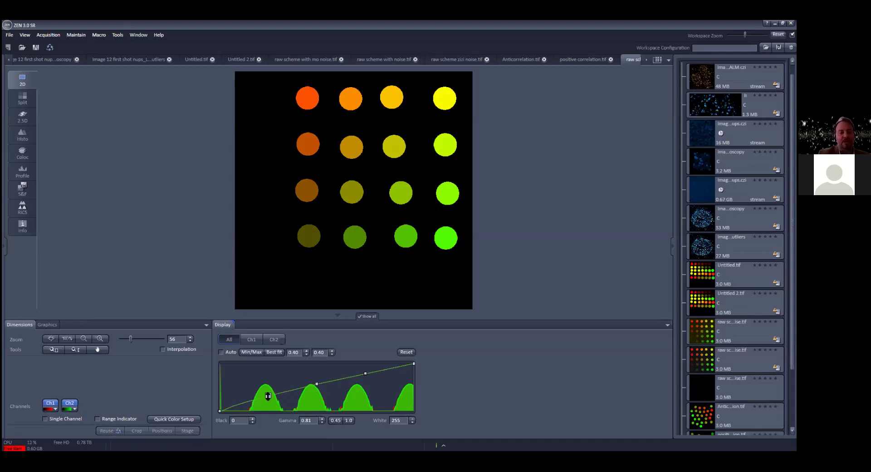
left_click_drag(268, 395, 269, 400)
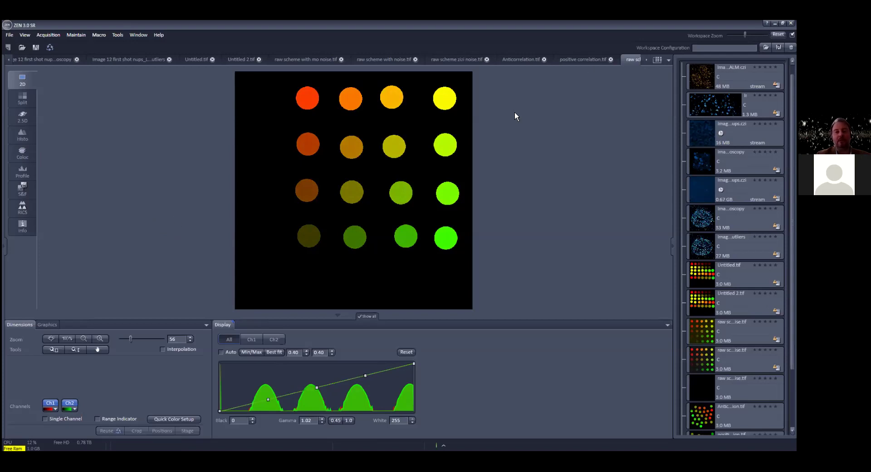
Return to raw scheme zizi noise.tif by way of the other noise images and set its horizontal Ch1 threshold to 33
left_click(314, 61)
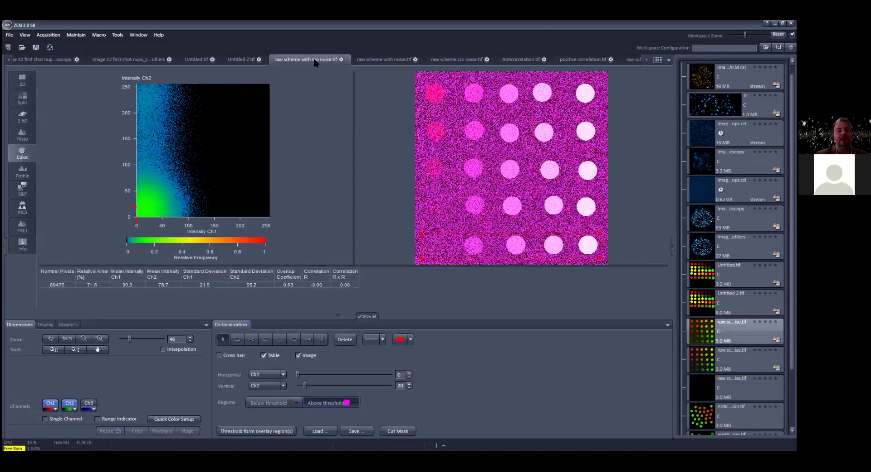
left_click(365, 59)
left_click(435, 60)
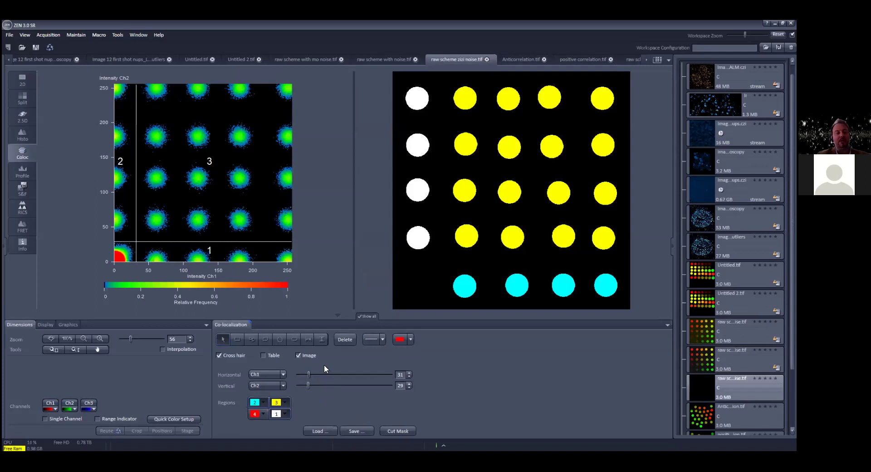
mouse_move(309, 375)
left_mouse_down()
mouse_move(318, 375)
mouse_move(309, 374)
left_mouse_up()
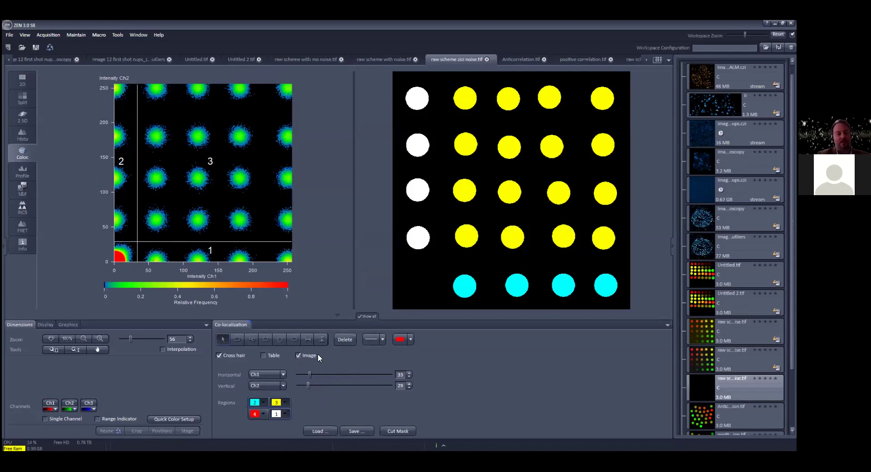
Draw a rectangle around the second spot in the third row and reposition it around the fourth spot in the second row
left_click(237, 340)
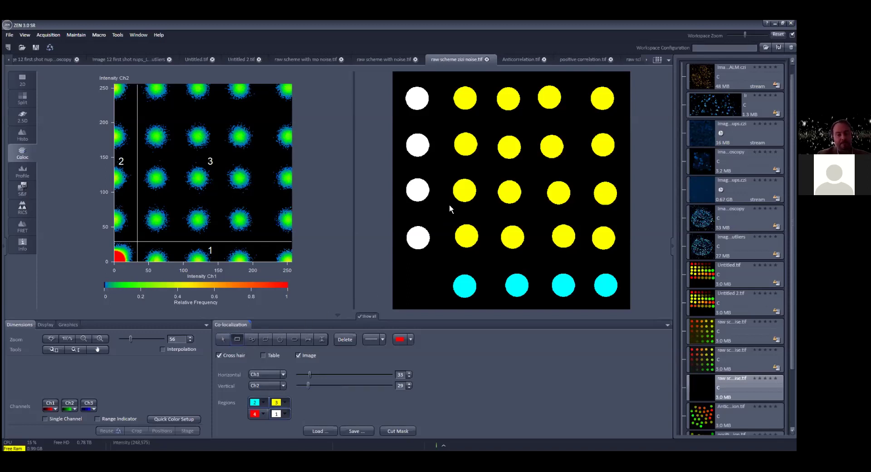
mouse_move(446, 174)
left_mouse_down()
mouse_move(484, 209)
mouse_move(476, 208)
left_mouse_up()
left_click(476, 208)
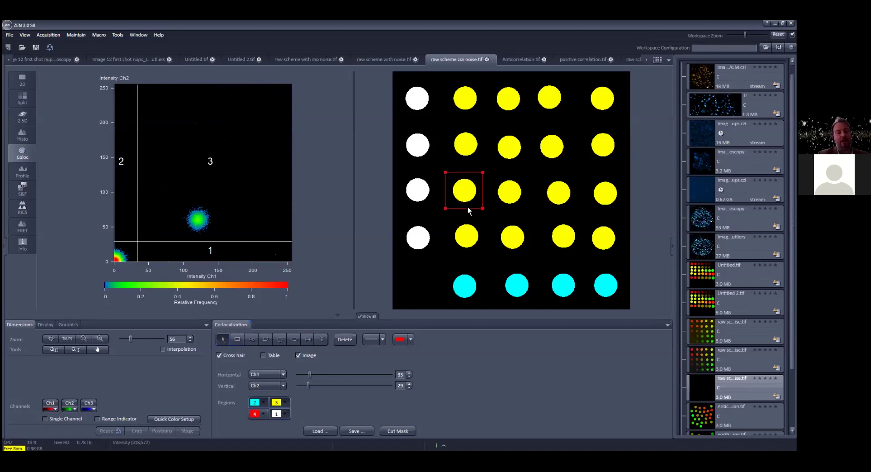
left_click_drag(468, 206, 570, 302)
left_click_drag(556, 301, 550, 164)
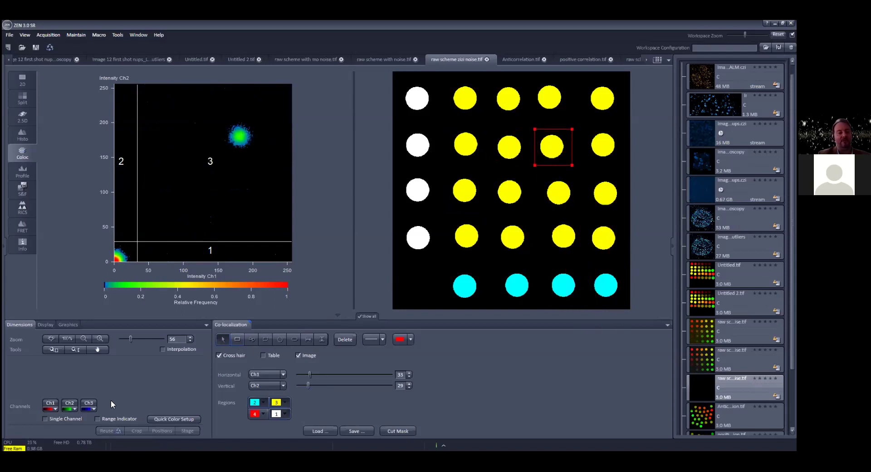
Show Ch1 and Ch2 without the region overlays and move the rectangle around the last spot in the fourth row
left_click(68, 404)
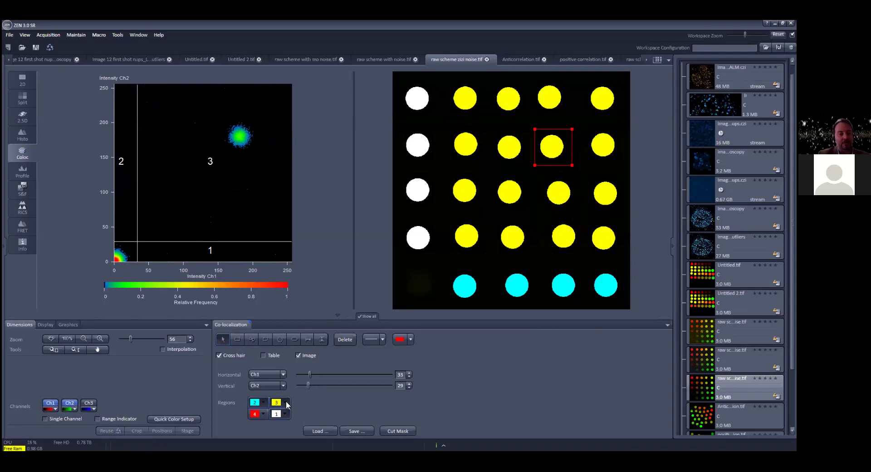
left_click(274, 402)
left_click(258, 403)
left_click(280, 416)
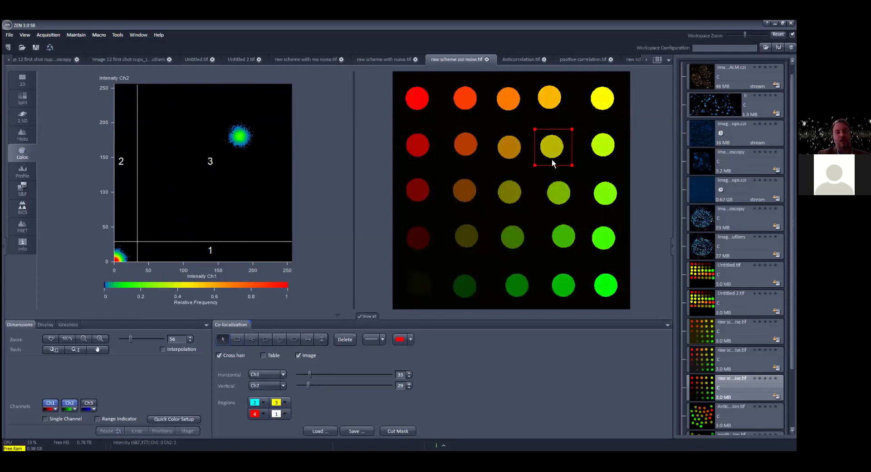
left_click_drag(553, 161, 604, 268)
left_click_drag(605, 236, 606, 235)
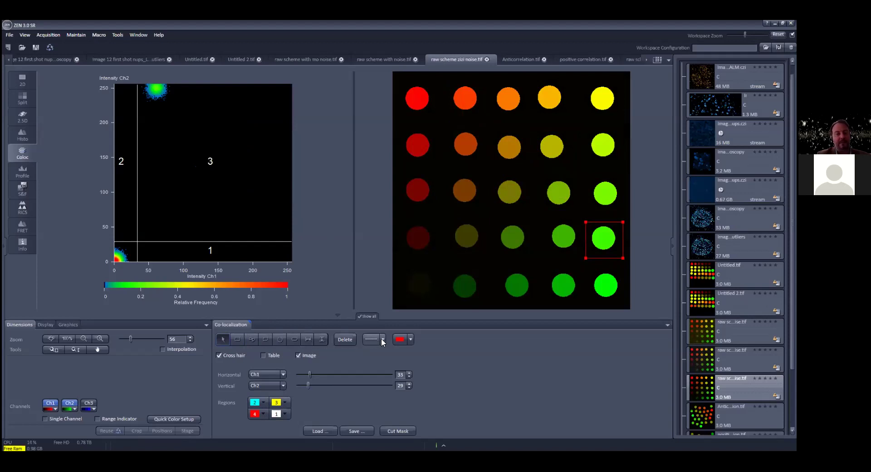
Set the rectangle's outline color to yellow and back to red
left_click(406, 341)
left_click(402, 226)
left_click(410, 339)
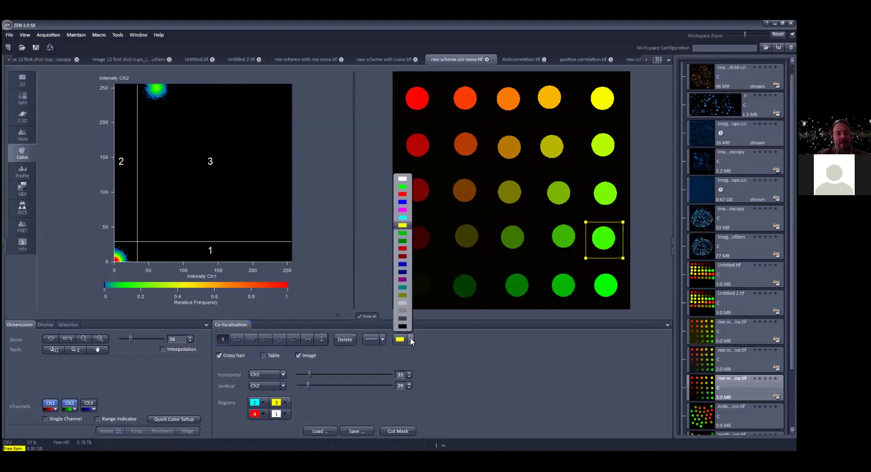
left_click(403, 194)
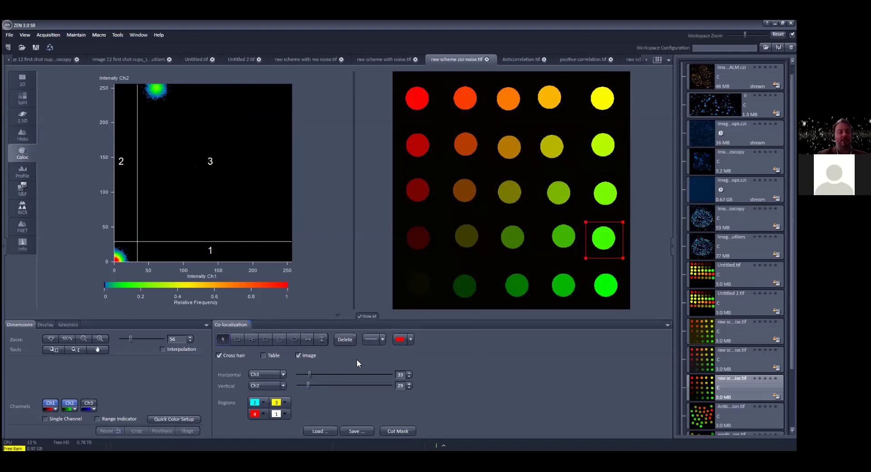
Show the colocalization table with a taller area and slightly adjust the workspace zoom
left_click(263, 355)
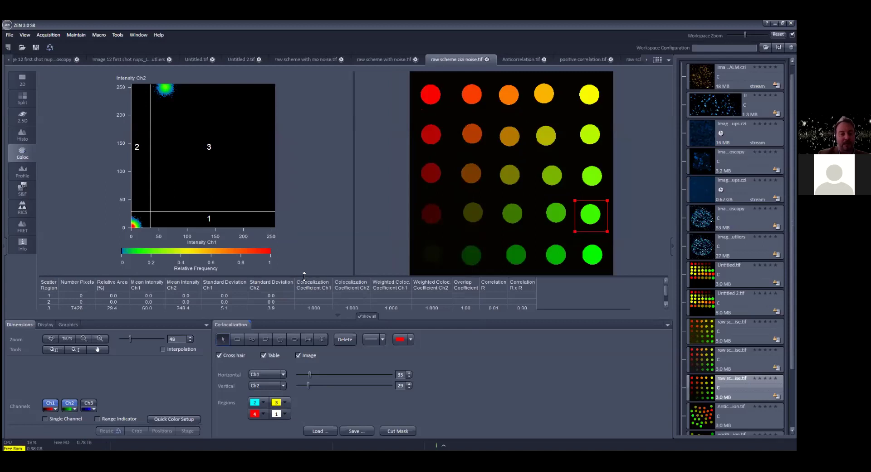
left_click_drag(304, 265, 304, 234)
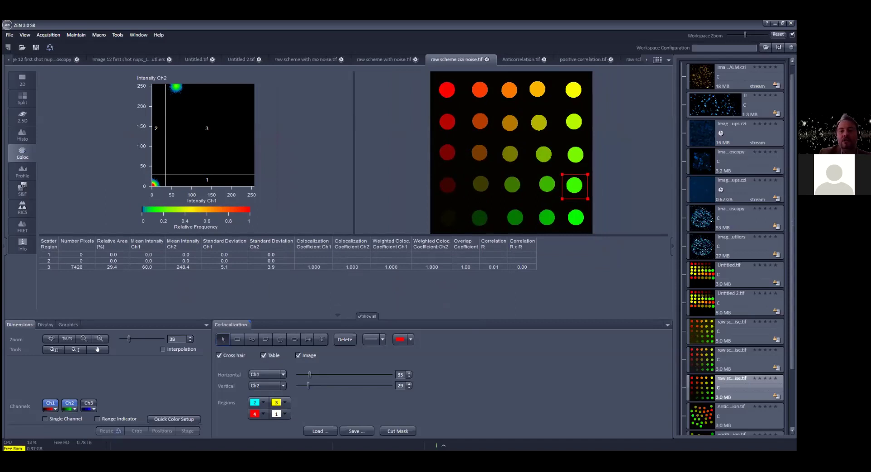
mouse_move(745, 35)
left_mouse_down()
mouse_move(759, 35)
mouse_move(728, 34)
mouse_move(744, 34)
left_mouse_up()
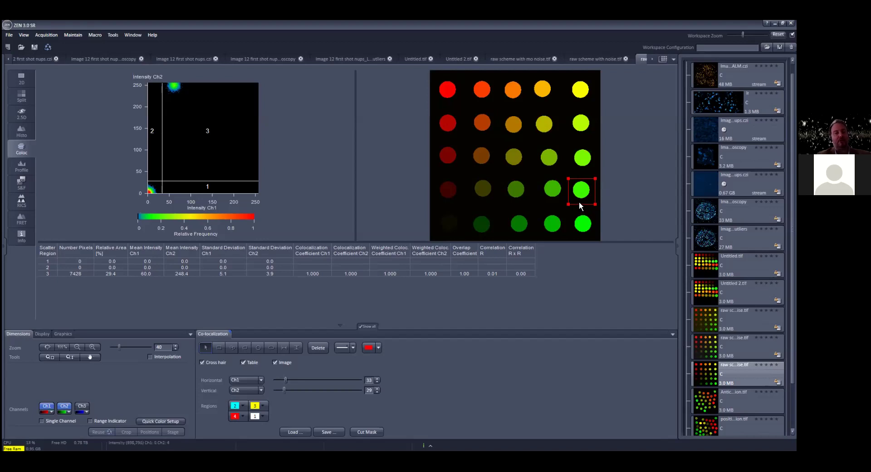
Move the rectangle to the bottom-right spot, then enlarge it to enclose four spots and compare different four-spot groups
left_click_drag(580, 205, 579, 235)
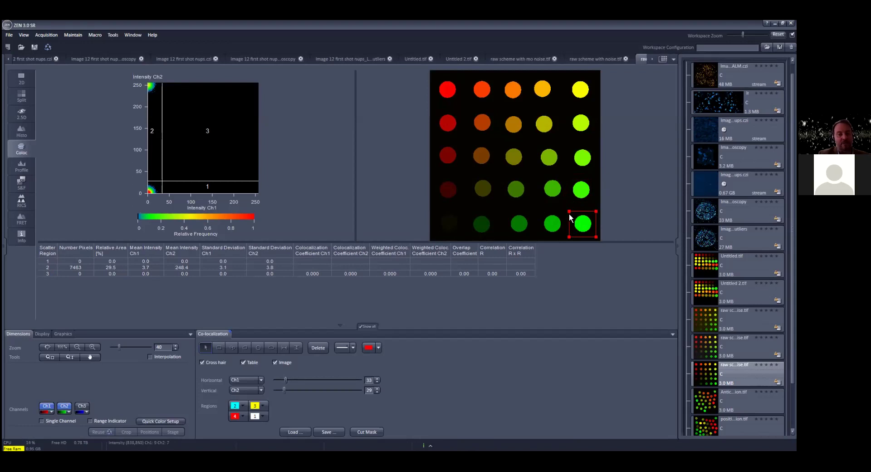
left_click_drag(569, 211, 492, 142)
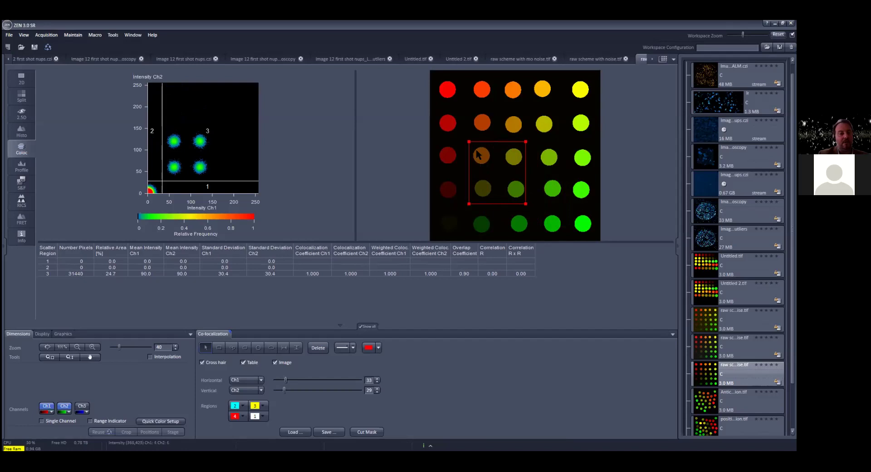
left_click_drag(494, 199, 459, 235)
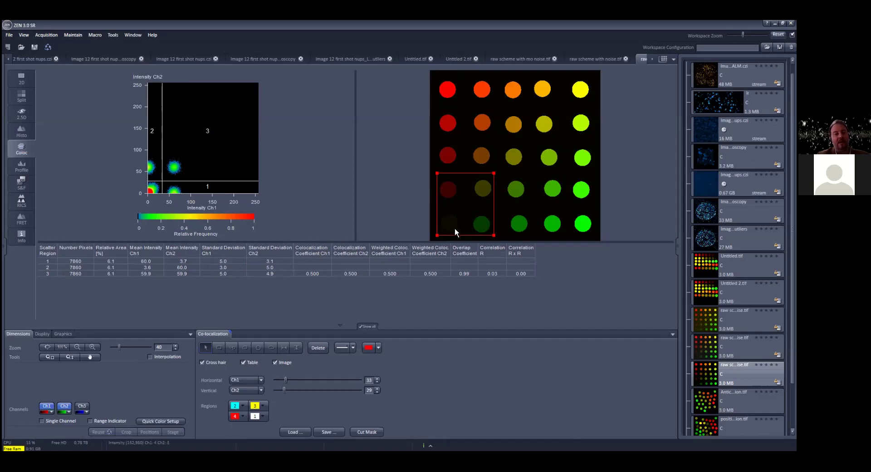
left_click_drag(454, 233, 478, 209)
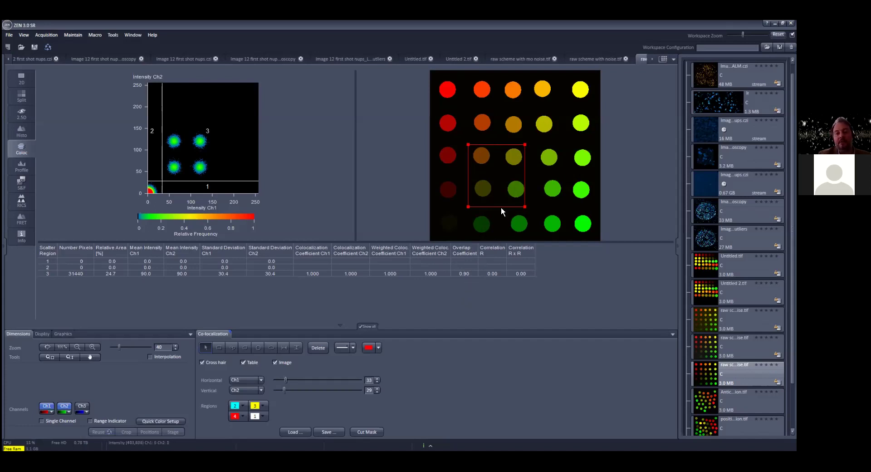
left_click_drag(501, 205, 503, 204)
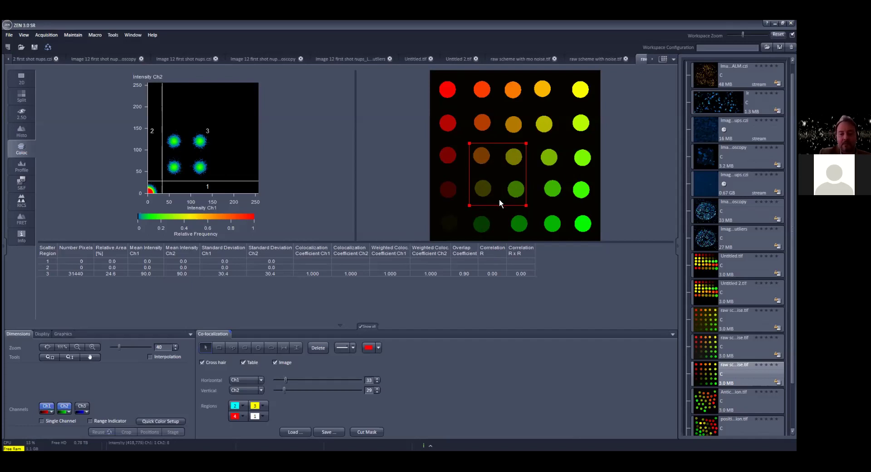
Replace the rectangle with a closed polygon around the four diagonal spots from the second spot in row four to the top-right spot
key("Delete")
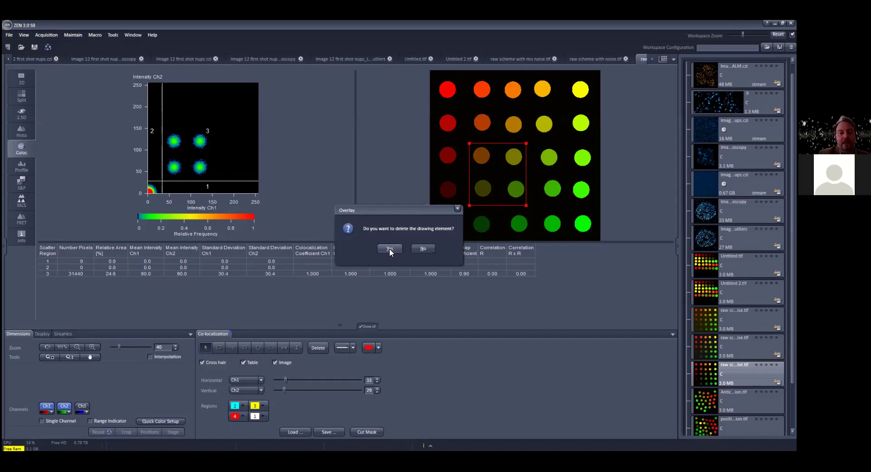
left_click(389, 249)
left_click(244, 348)
left_click(465, 186)
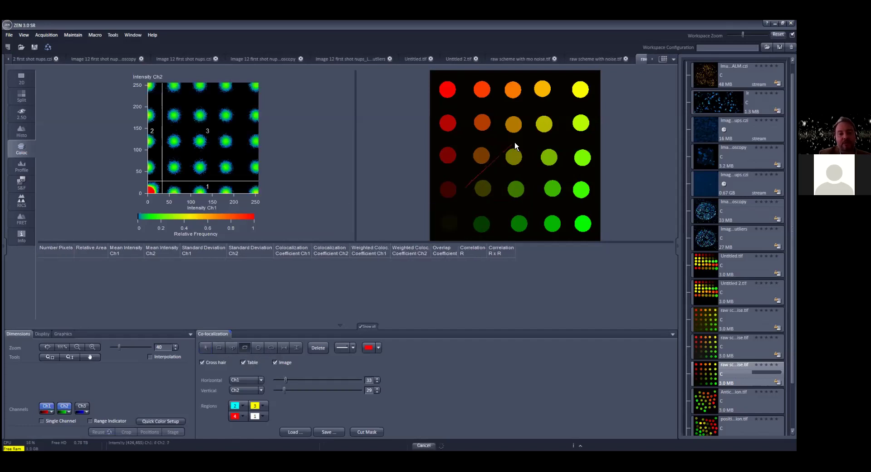
left_click(570, 80)
left_click(591, 78)
left_click(595, 90)
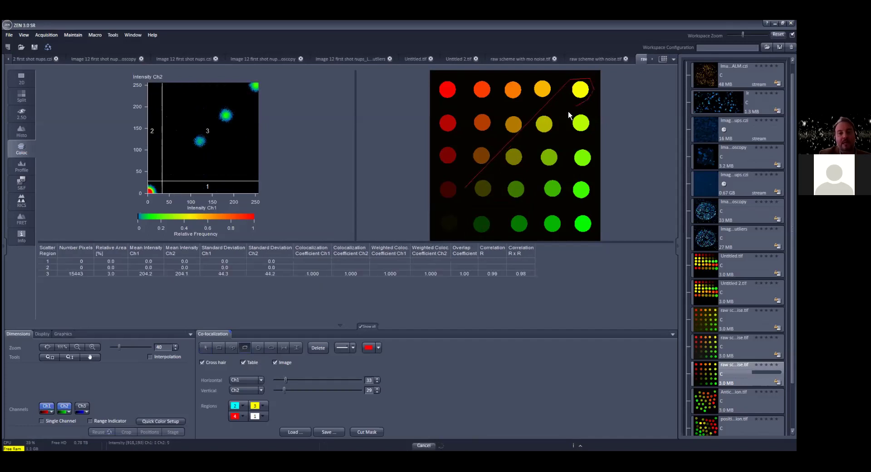
left_click(486, 203)
left_click(469, 202)
double_click(462, 189)
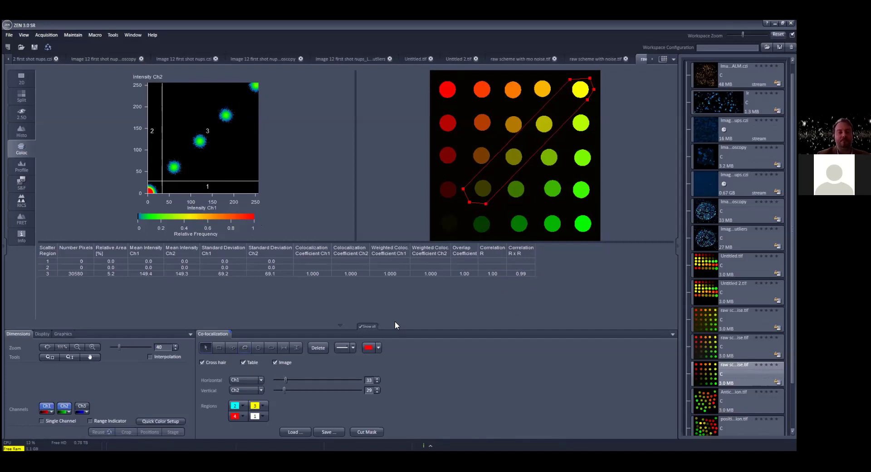
Open Anticorrelation.tif in the colocalization view and set its display white value to 255
left_click(652, 56)
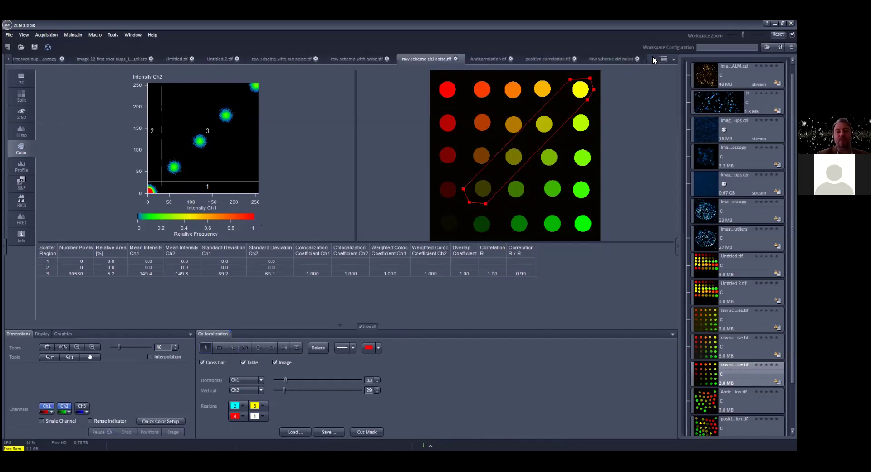
left_click(492, 59)
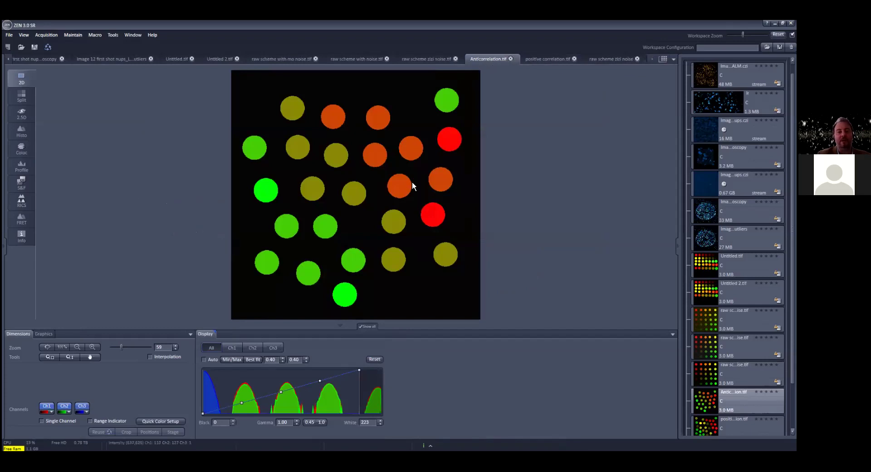
left_click(424, 59)
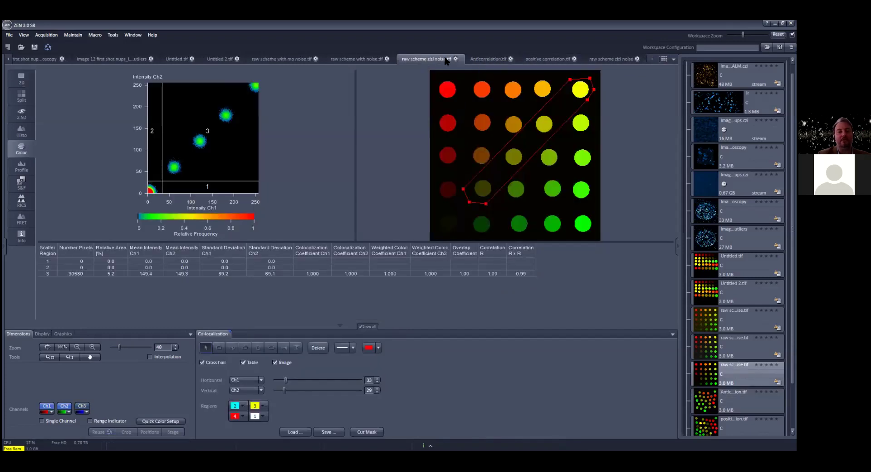
left_click(491, 59)
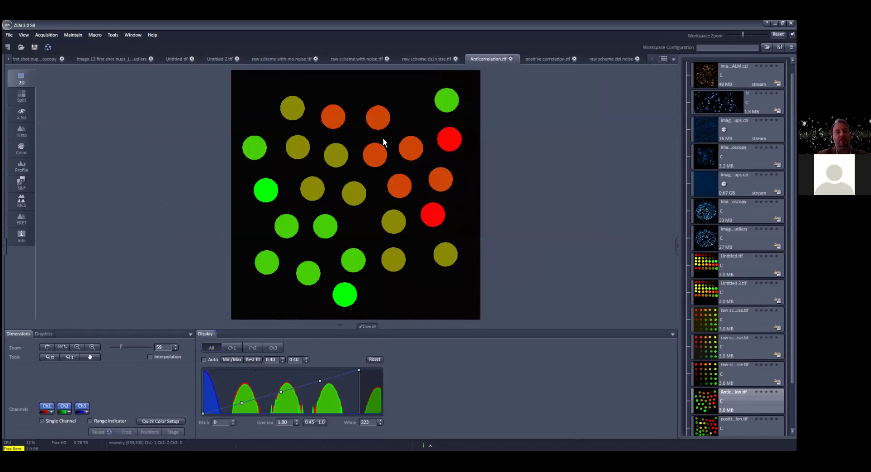
left_click(21, 150)
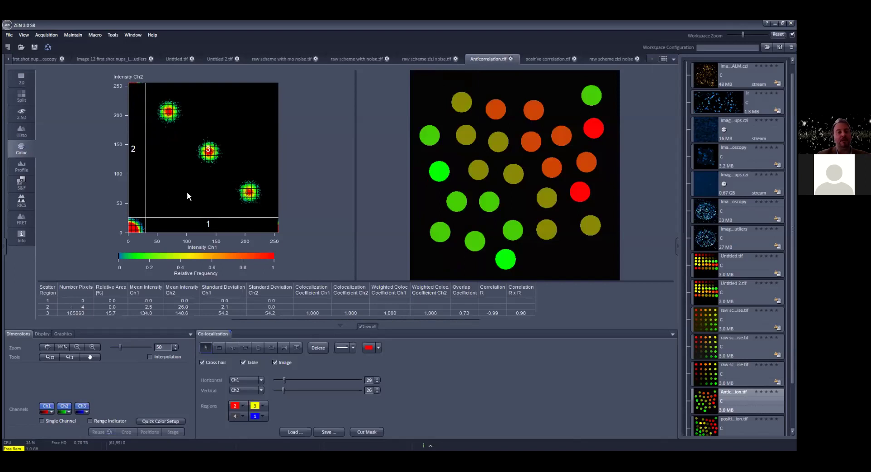
left_click(41, 334)
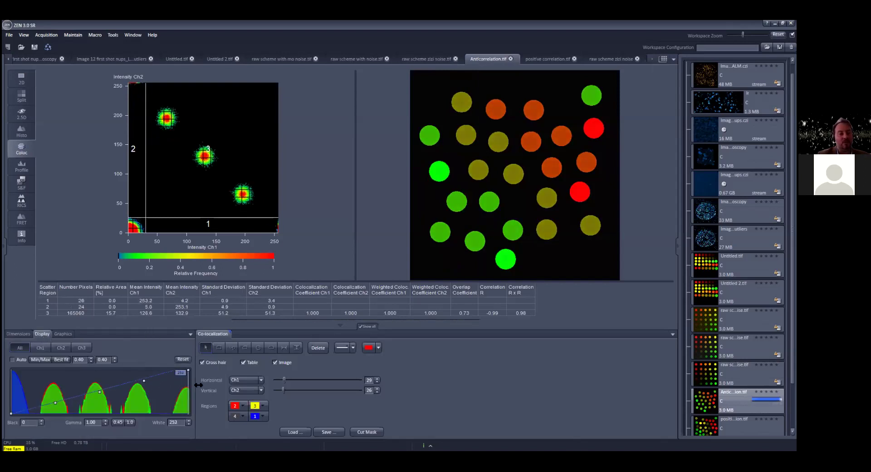
left_click_drag(168, 387, 190, 387)
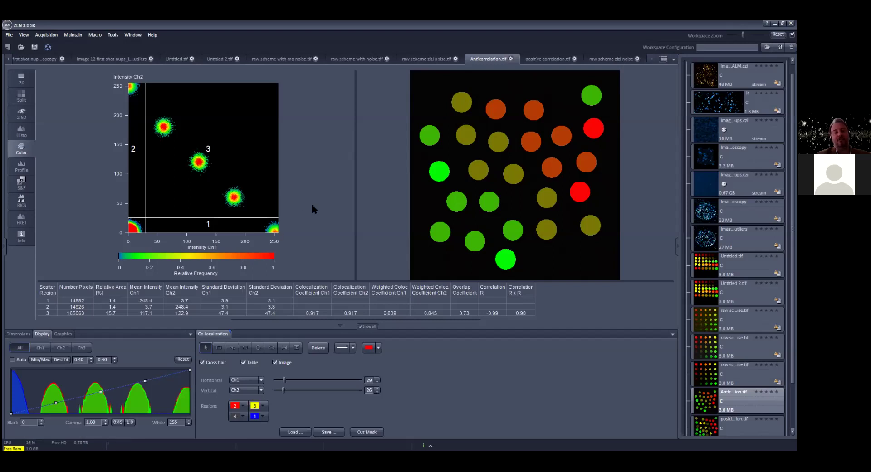
Open positive correlation.tif in the colocalization view and shrink the table area to enlarge the scatter plot and image
left_click(547, 59)
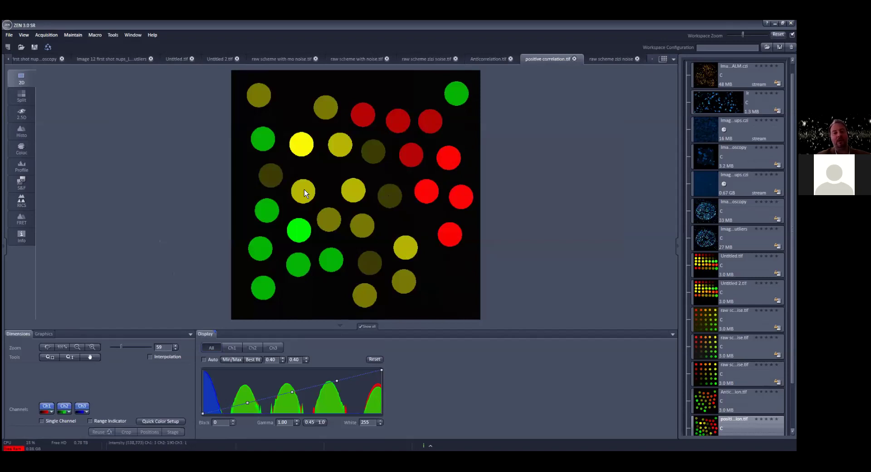
left_click(23, 146)
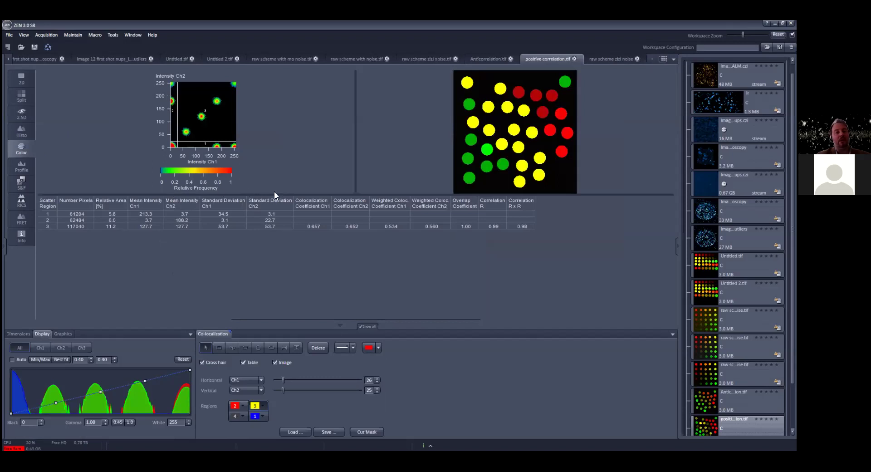
left_click_drag(280, 214, 280, 308)
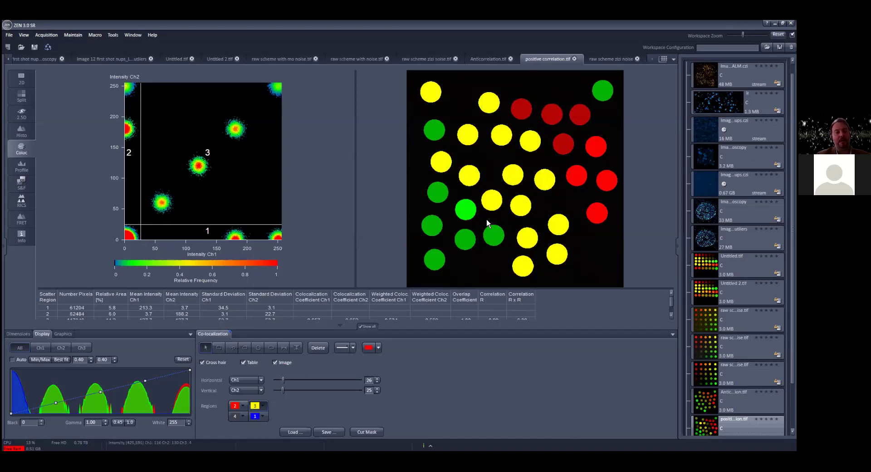
left_click(220, 346)
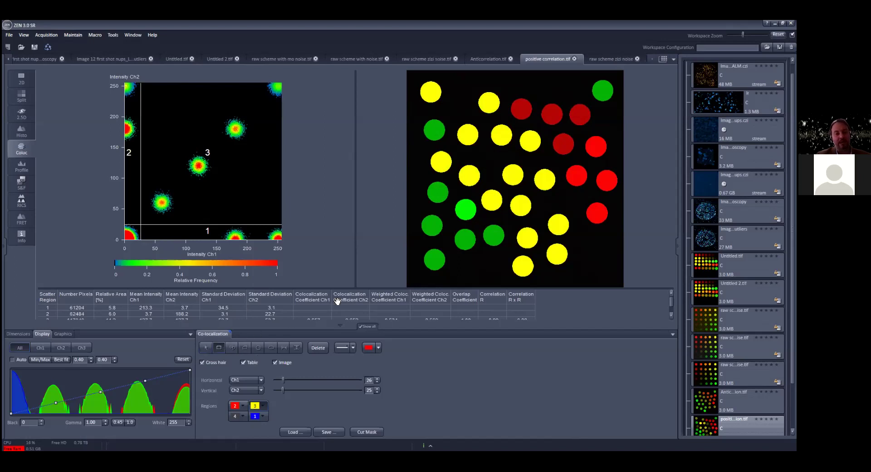
left_click_drag(497, 157, 529, 189)
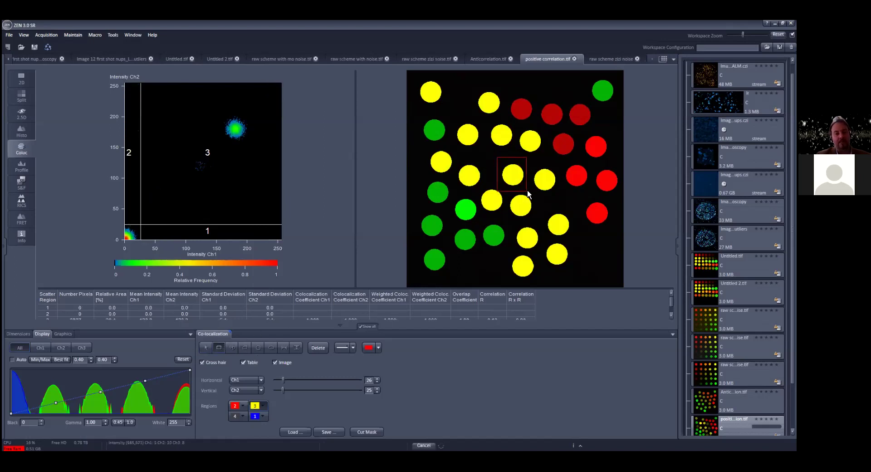
left_click_drag(525, 177, 516, 199)
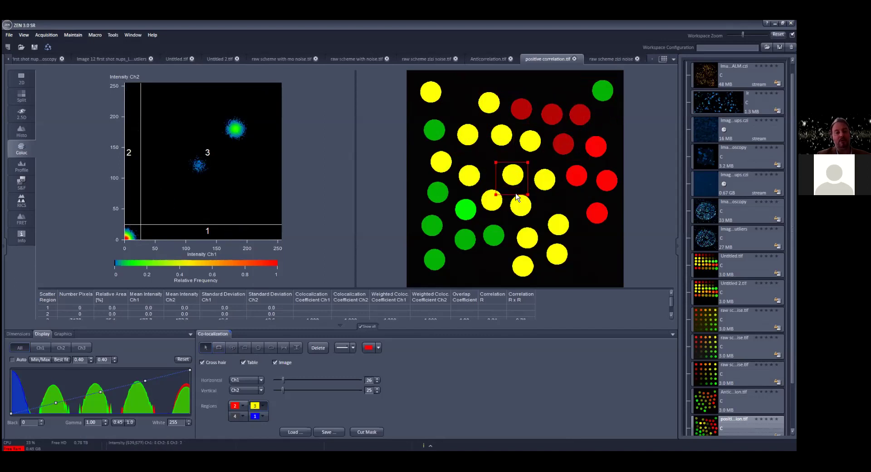
left_click(316, 348)
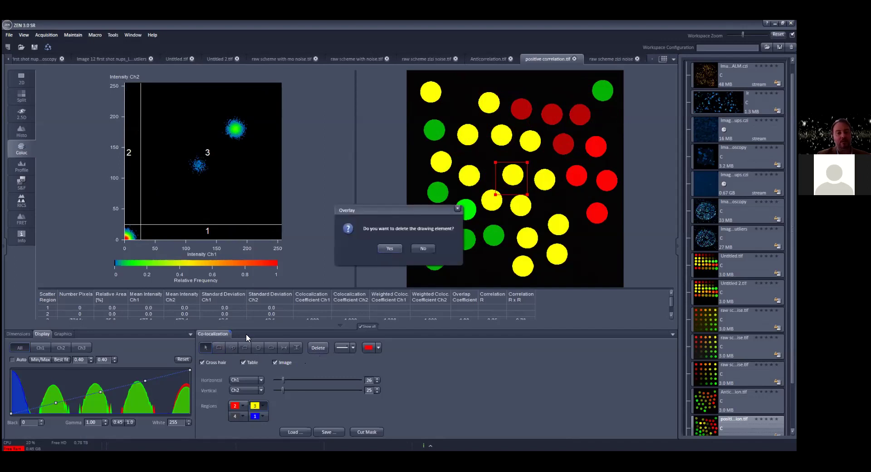
key("Return")
Turn off the cross hair for the colocalization analysis of positive correlation.tif
left_click(214, 363)
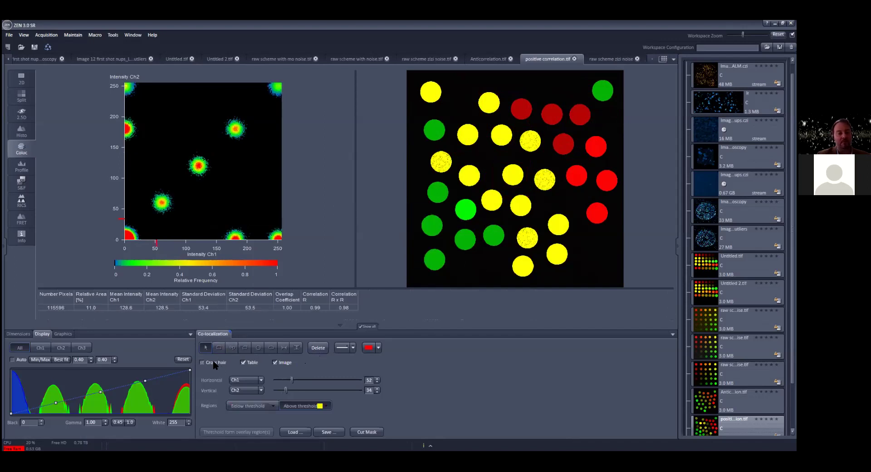
Set the thresholds to 26 for Ch1 and 23 for Ch2, and draw a rectangle around the central scatter plot cluster near 120/120
left_click_drag(292, 378, 258, 390)
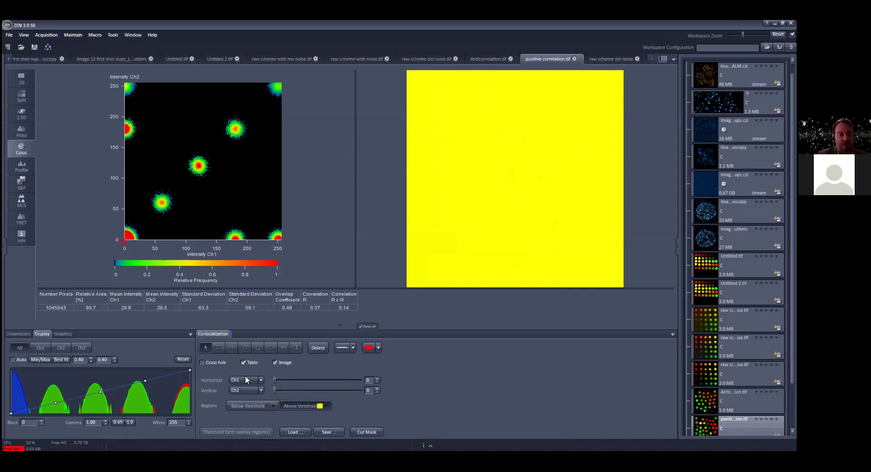
mouse_move(273, 379)
left_mouse_down()
mouse_move(282, 379)
mouse_move(280, 388)
left_mouse_up()
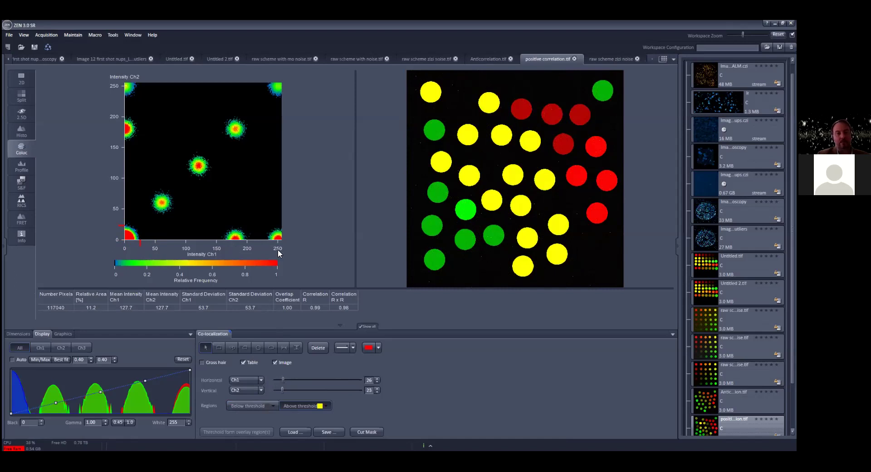
left_click(218, 347)
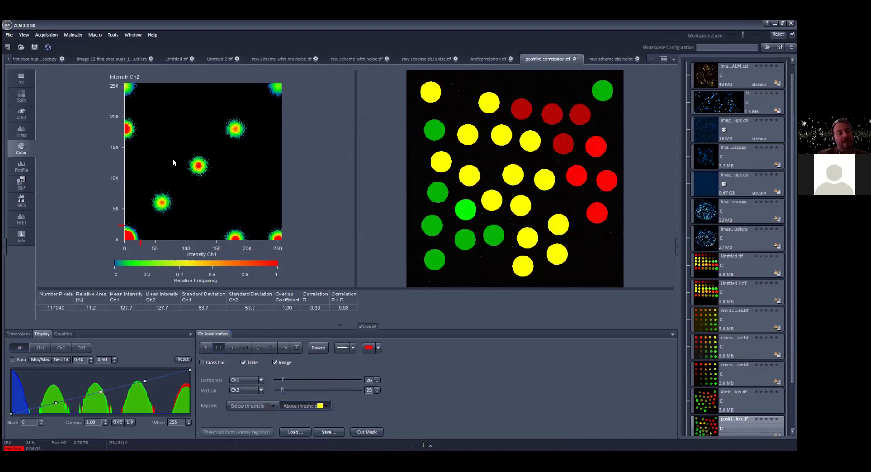
left_click_drag(182, 154, 204, 181)
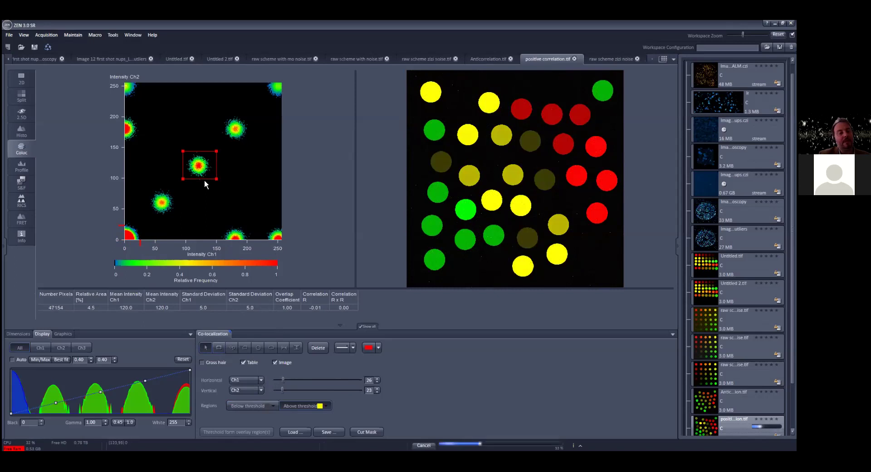
Color the pixels above threshold magenta and move the scatter plot rectangle onto the cluster near 180/180
left_click(327, 406)
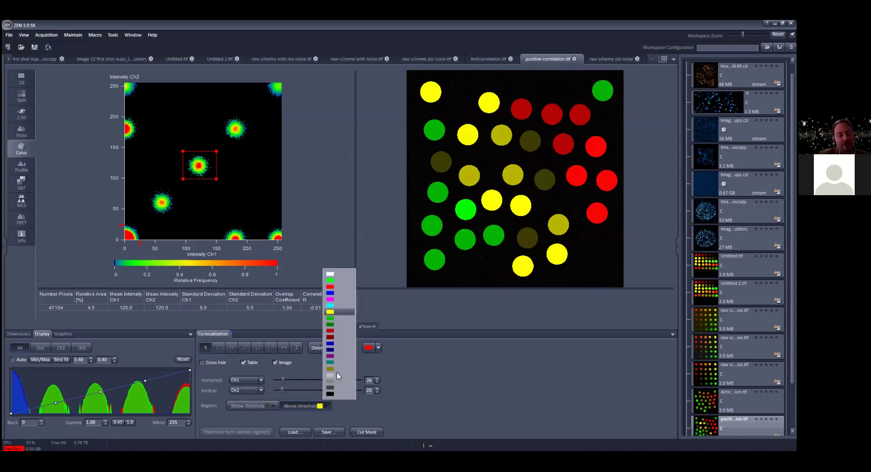
left_click(339, 300)
left_click_drag(206, 178, 241, 140)
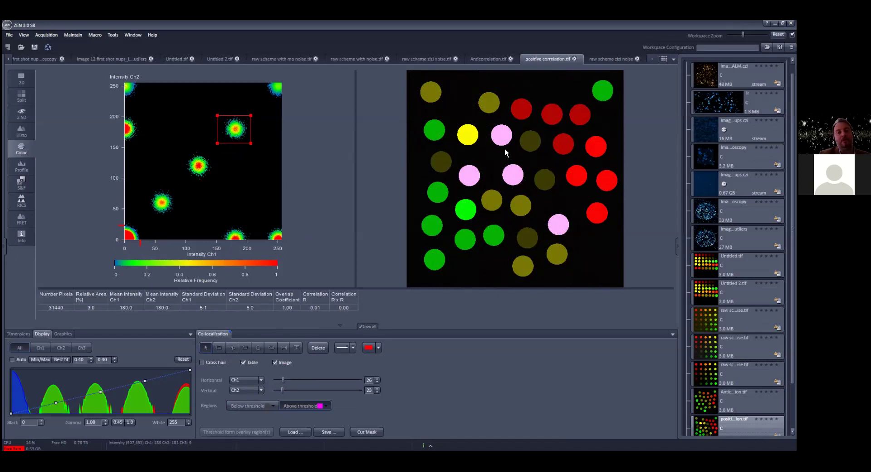
Lower both channel thresholds to 0 and move the scatter plot rectangle onto the cluster near 250/250
left_click_drag(240, 141, 246, 235)
mouse_move(283, 380)
left_mouse_down()
mouse_move(264, 391)
mouse_move(265, 377)
left_mouse_up()
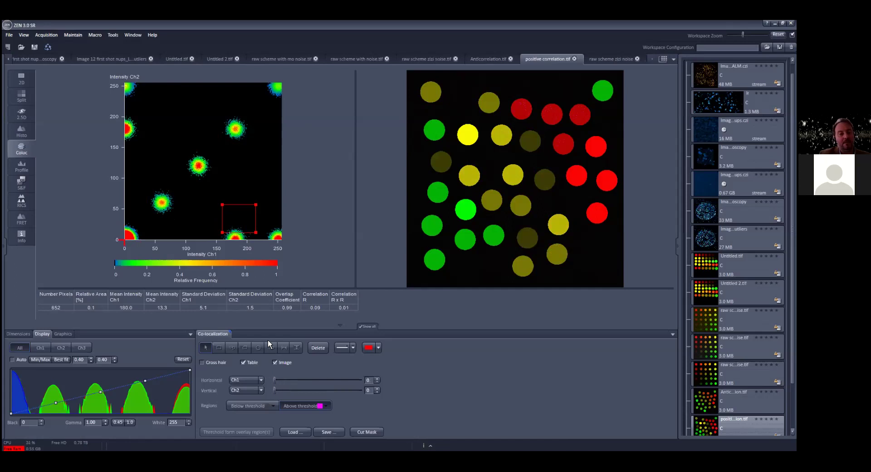
left_click_drag(246, 230, 287, 102)
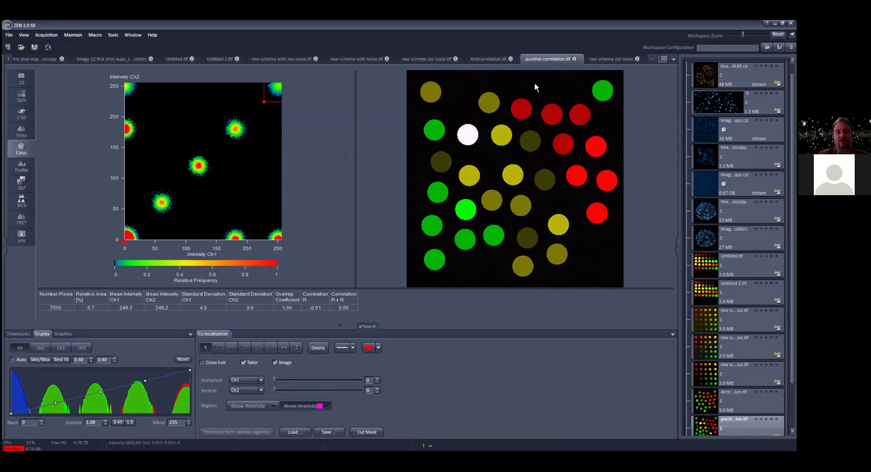
Open the raw scheme zizi noise.tif image with the polygon region and add a rectangle around the faint first spot in its last row
left_click(488, 59)
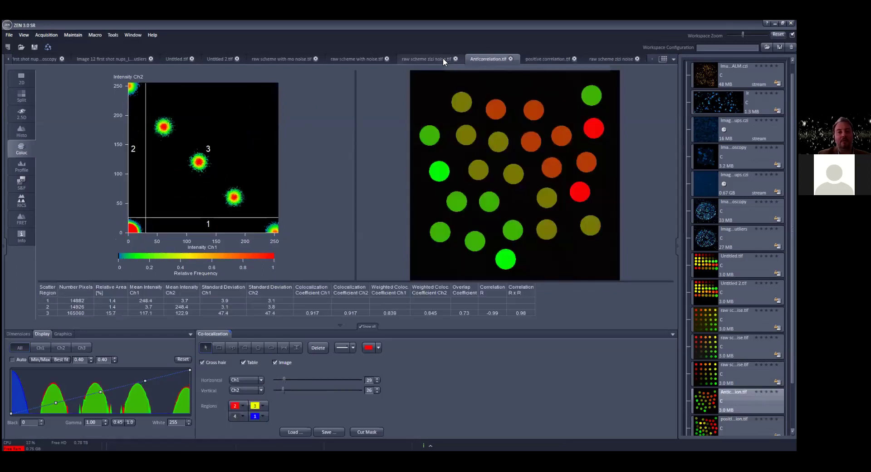
left_click(443, 58)
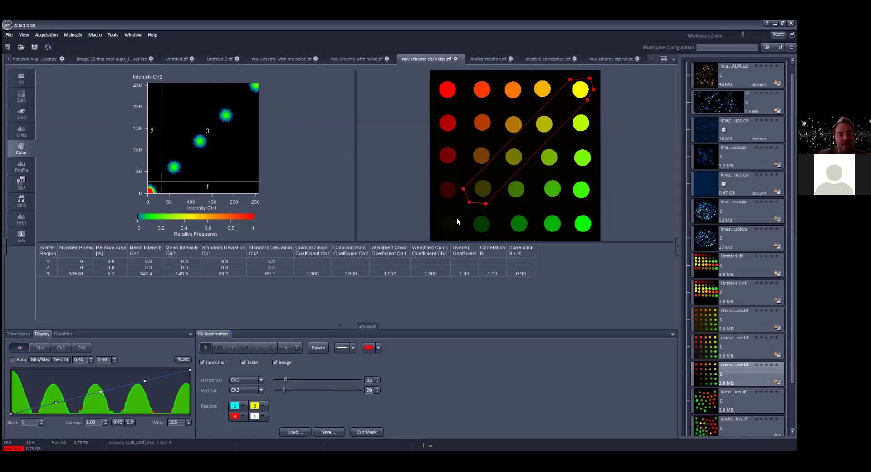
left_click(220, 348)
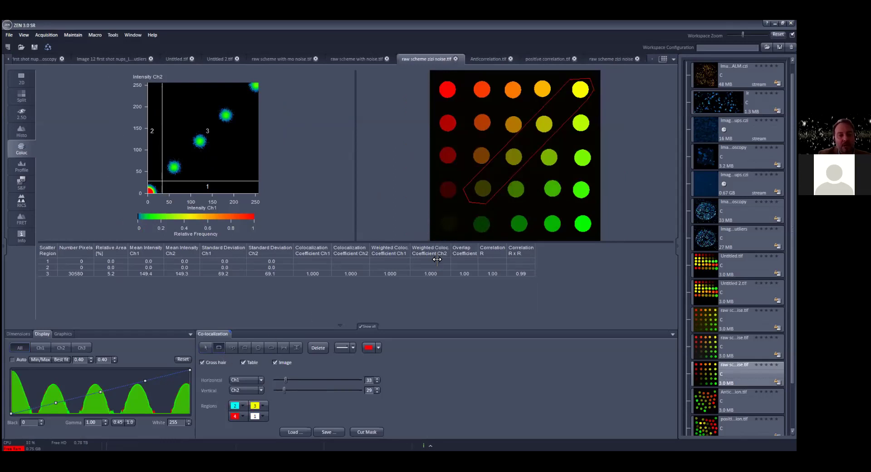
left_click_drag(436, 211, 463, 236)
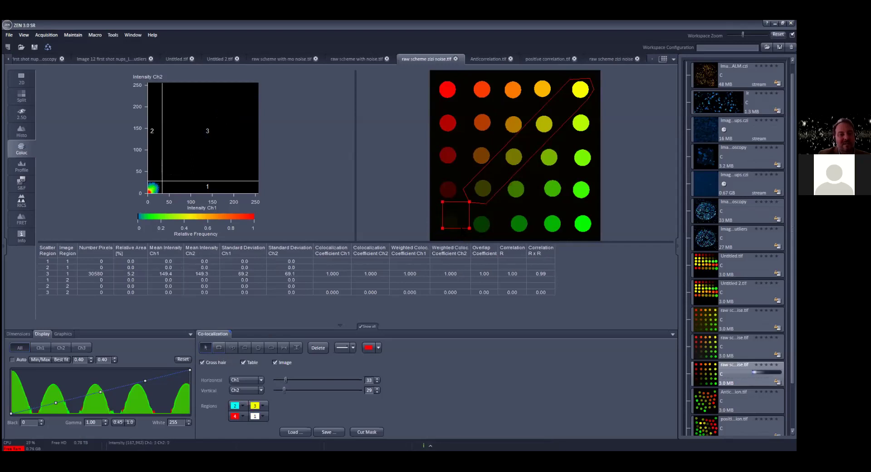
left_click_drag(455, 236, 451, 235)
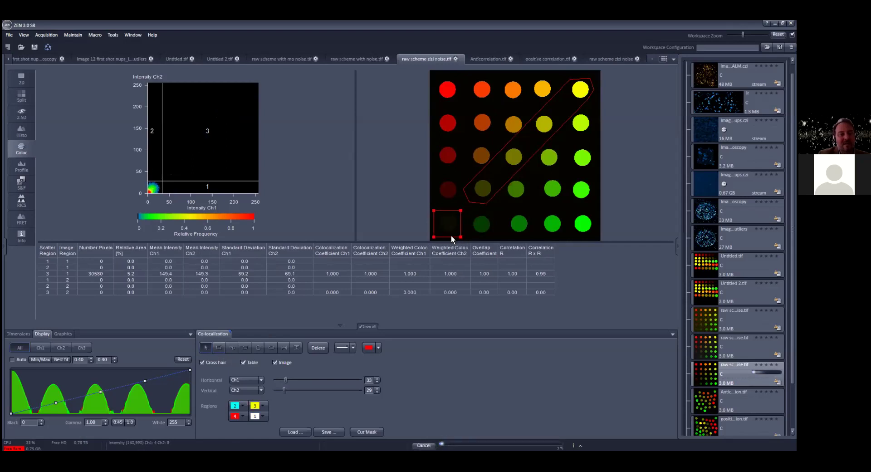
Lower both cross hair thresholds to 7, overlay scatter region 3 in yellow, and center the rectangle on the faint last-row spot
left_click_drag(163, 183, 152, 191)
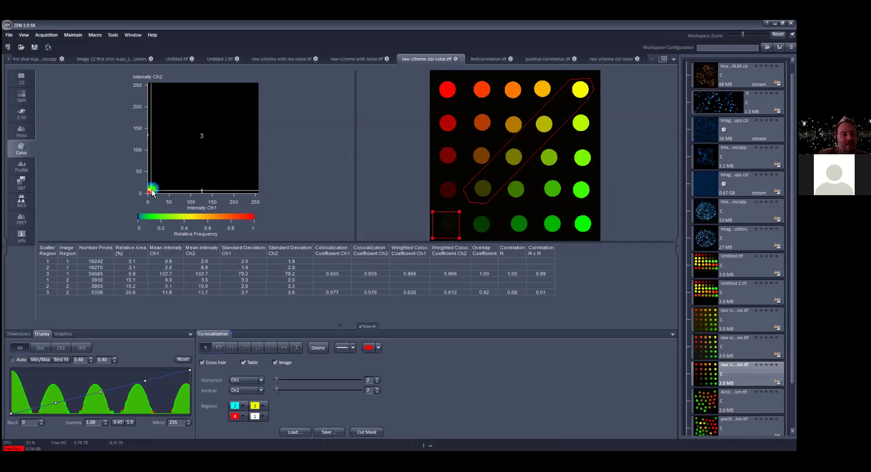
left_click(254, 405)
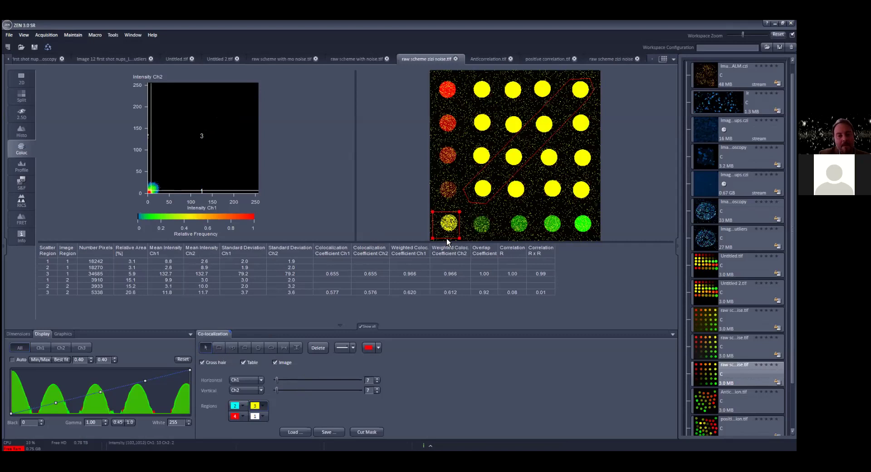
left_click_drag(450, 236, 453, 233)
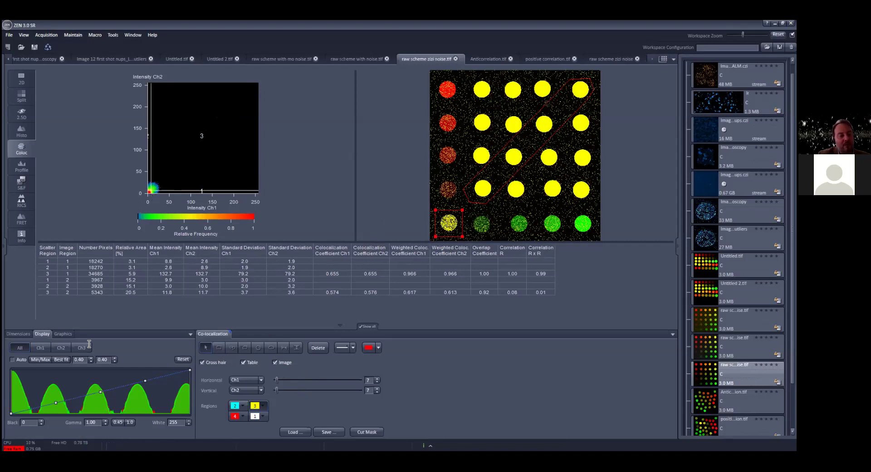
Set the display white value to 103 and the cross hair thresholds to 13 for Ch1 and 14 for Ch2
left_click_drag(190, 381, 85, 380)
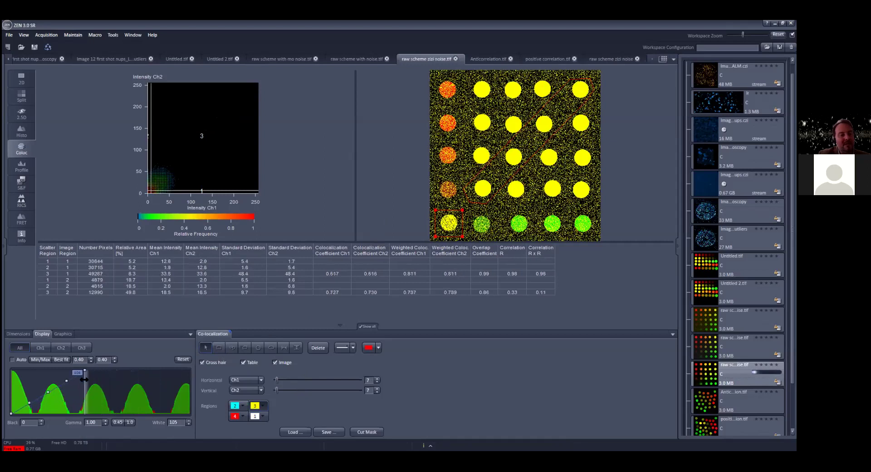
left_click(153, 191)
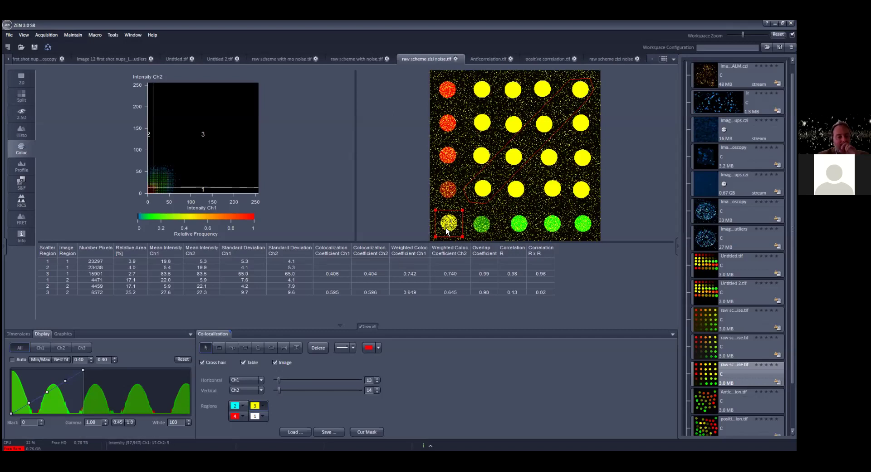
View the scatter of the polygon and of the small rectangle in turn, and draw a rectangle around the four green last-row spots
left_click(482, 207)
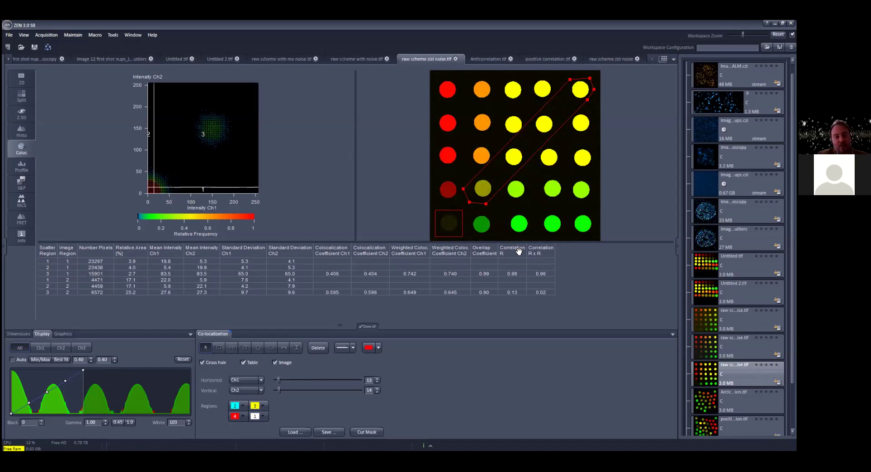
left_click(453, 209)
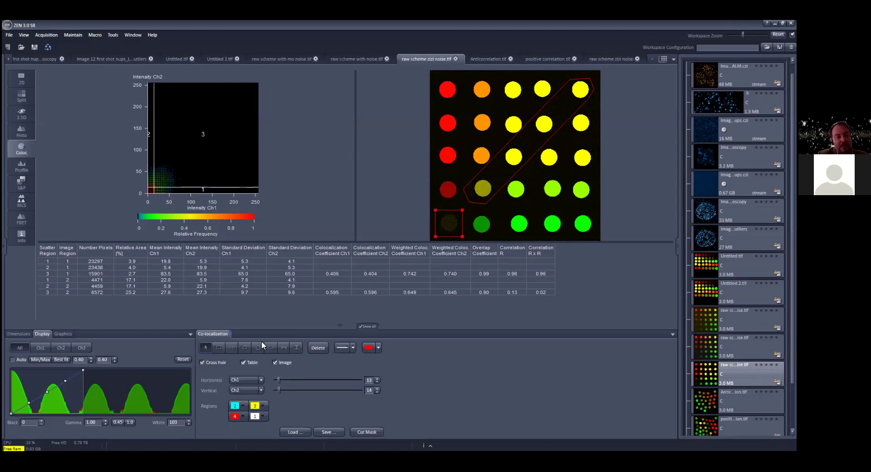
left_click(219, 348)
mouse_move(472, 210)
left_mouse_down()
mouse_move(484, 224)
mouse_move(595, 234)
left_mouse_up()
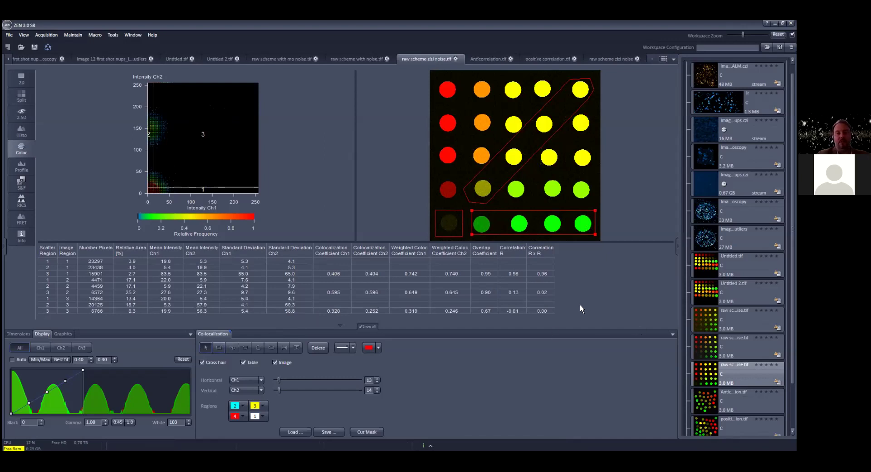
left_click_drag(565, 209, 562, 212)
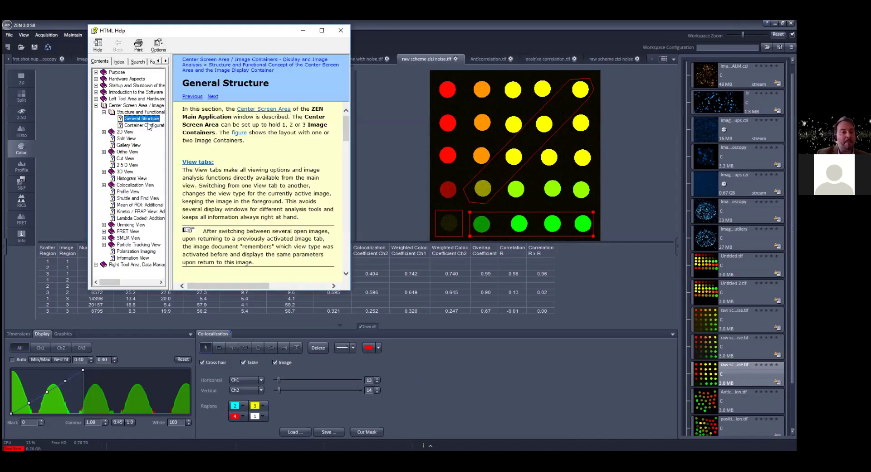
Look up "coloc" in the help index, open the Colocalization topic and widen the help window
left_click(119, 62)
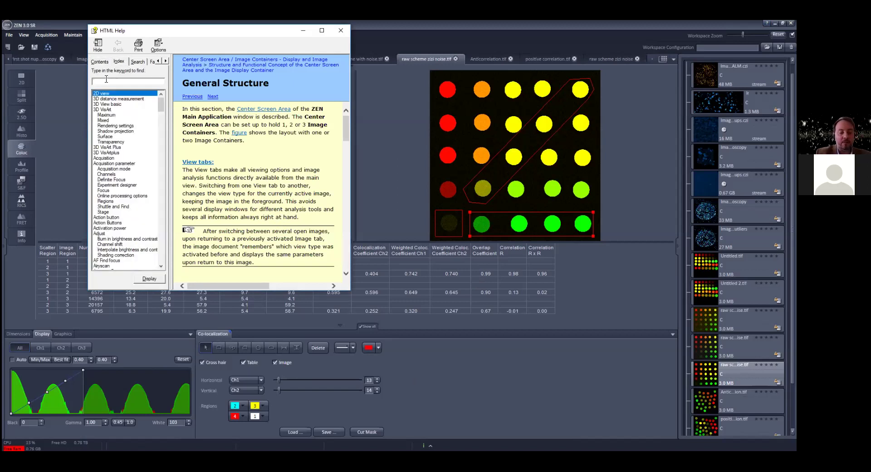
type("coloc")
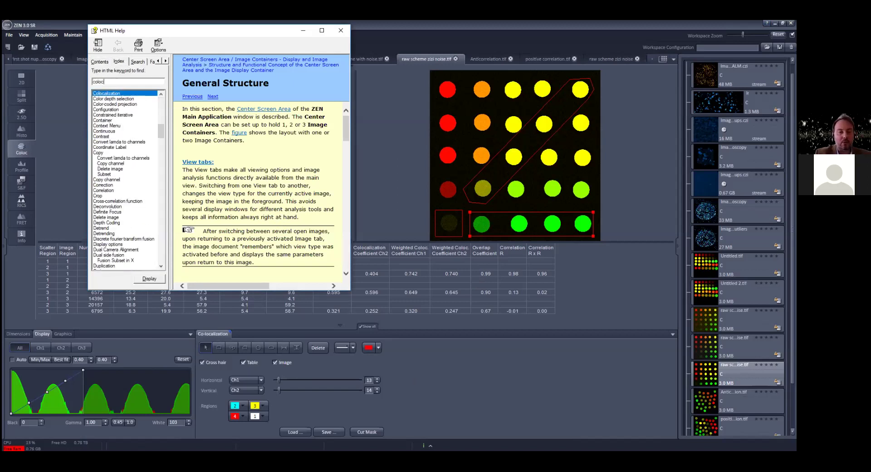
double_click(117, 94)
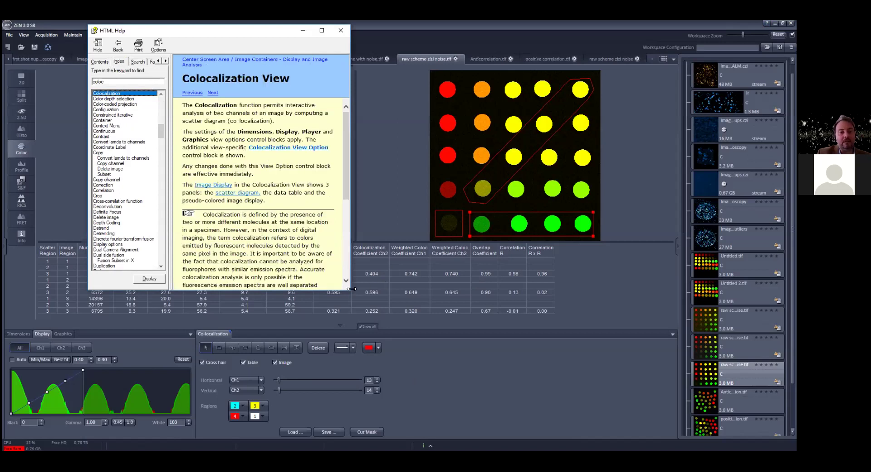
left_click_drag(351, 288, 481, 263)
Read the help topic How a Scatter Diagram is Generated
scroll(477, 182, "down", 1)
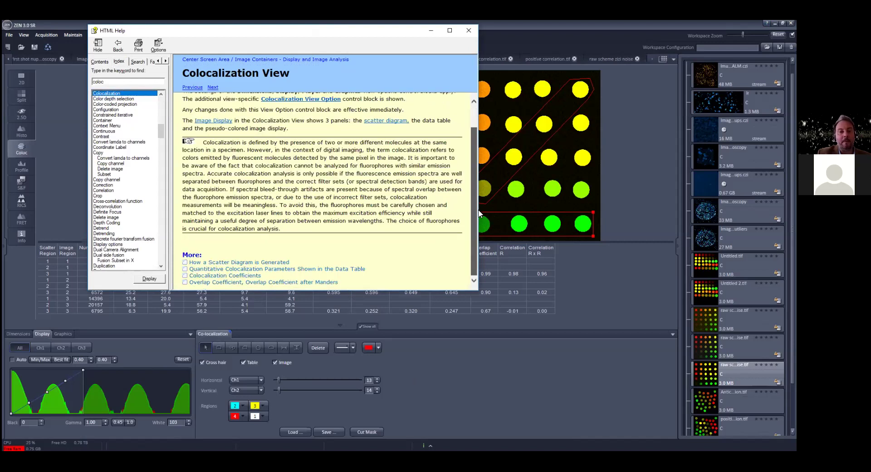
left_click(219, 263)
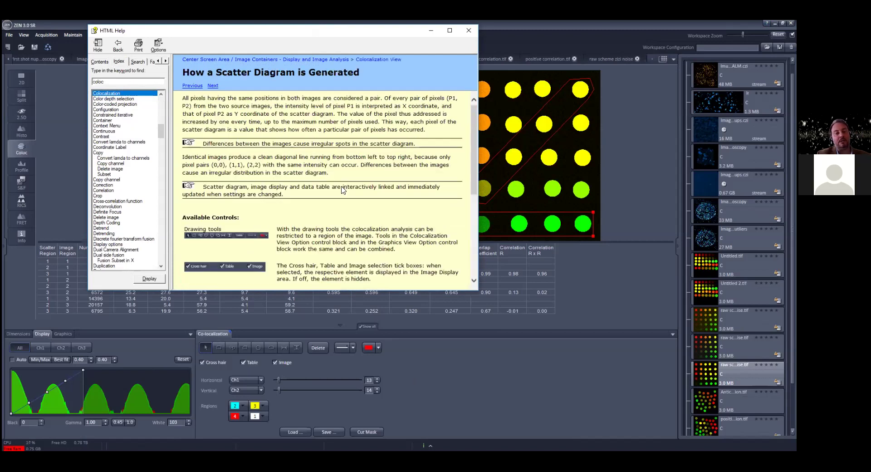
mouse_move(472, 118)
left_mouse_down()
mouse_move(479, 211)
mouse_move(479, 124)
left_mouse_up()
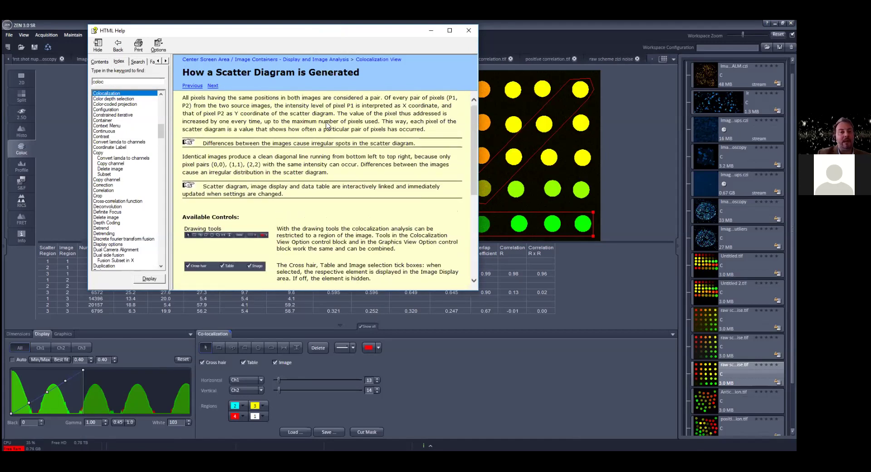
Return to the Colocalization View topic and read Colocalization Coefficients through to Pearson's correlation coefficient
left_click(192, 85)
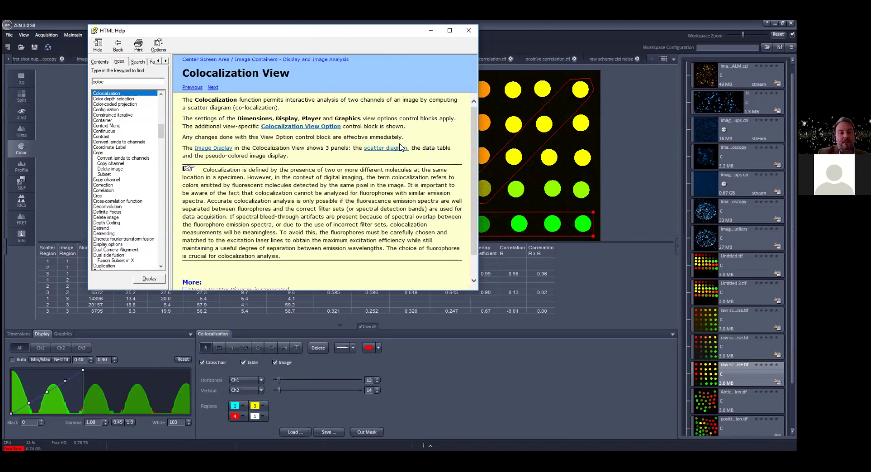
scroll(477, 152, "down", 1)
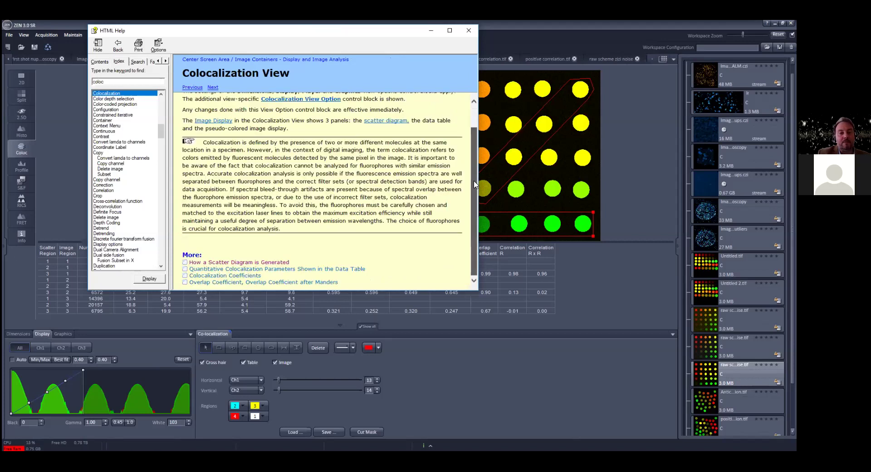
left_click(224, 275)
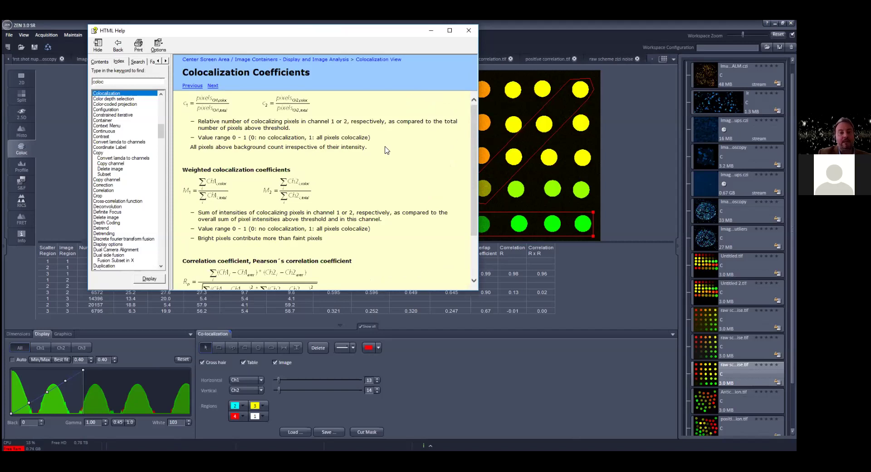
left_click_drag(472, 119, 475, 173)
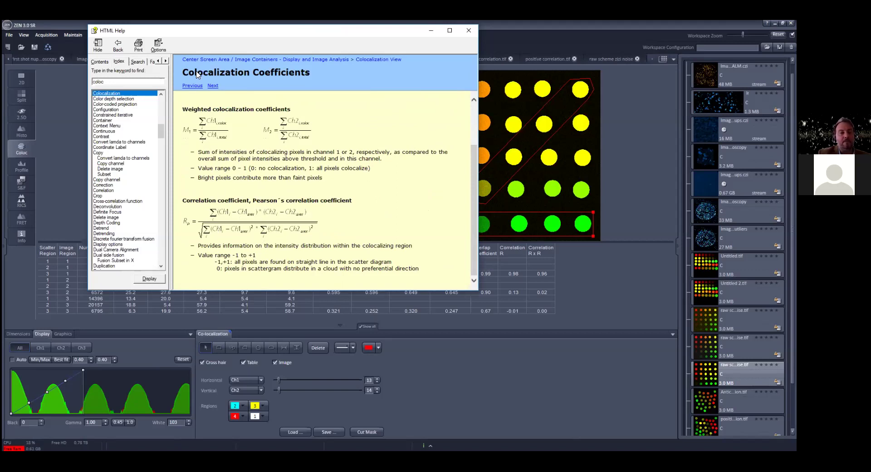
Read the help topic Overlap Coefficient, Overlap Coefficient after Manders, and minimize the help window
left_click(117, 45)
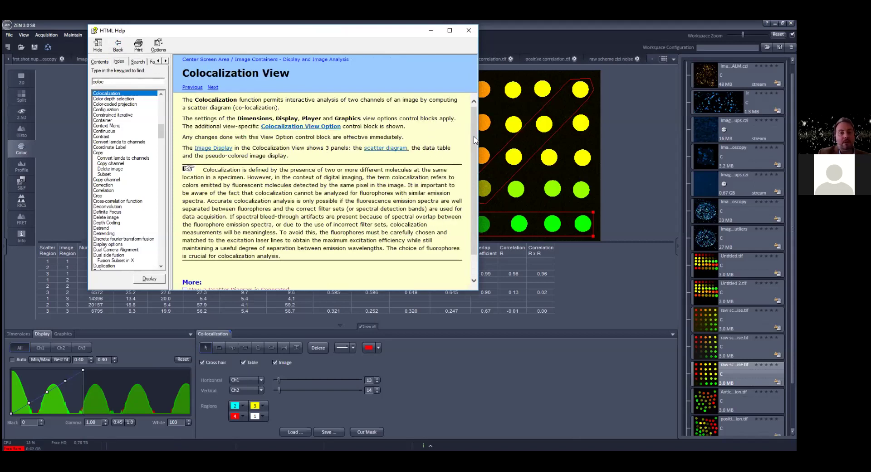
scroll(475, 139, "down", 1)
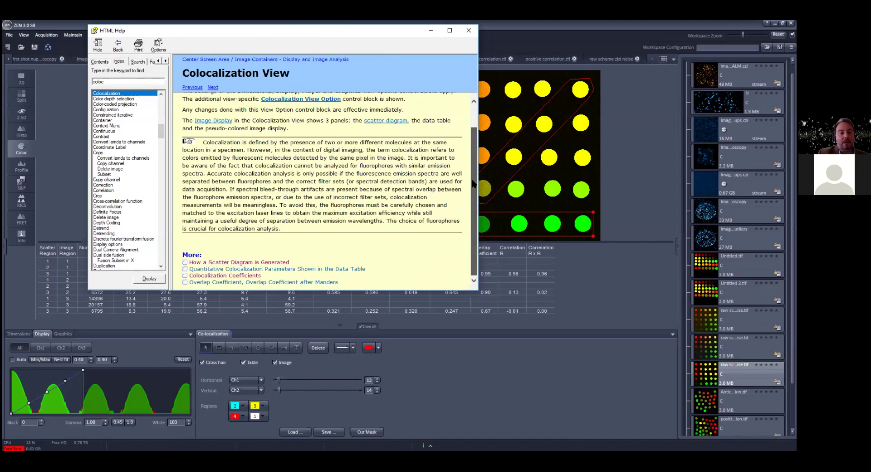
left_click(303, 283)
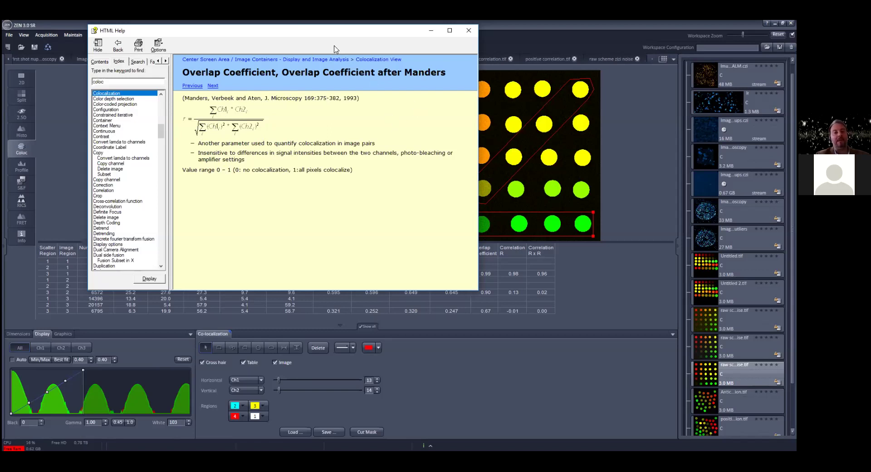
left_click_drag(317, 37, 331, 87)
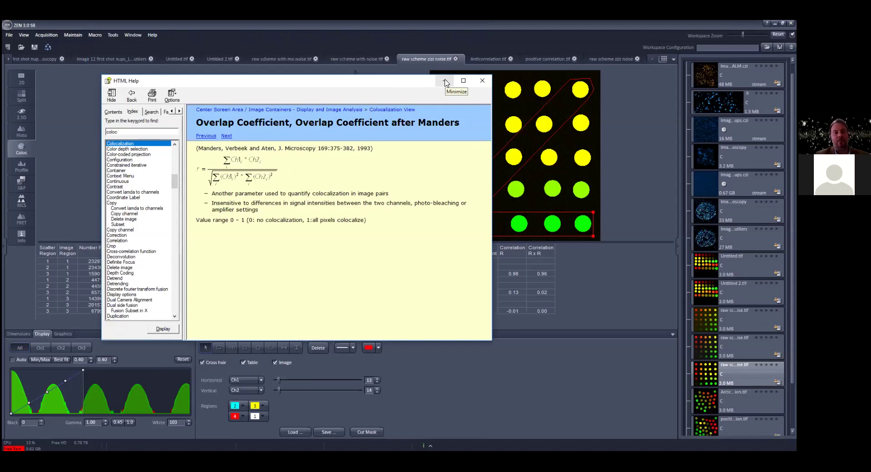
left_click(445, 82)
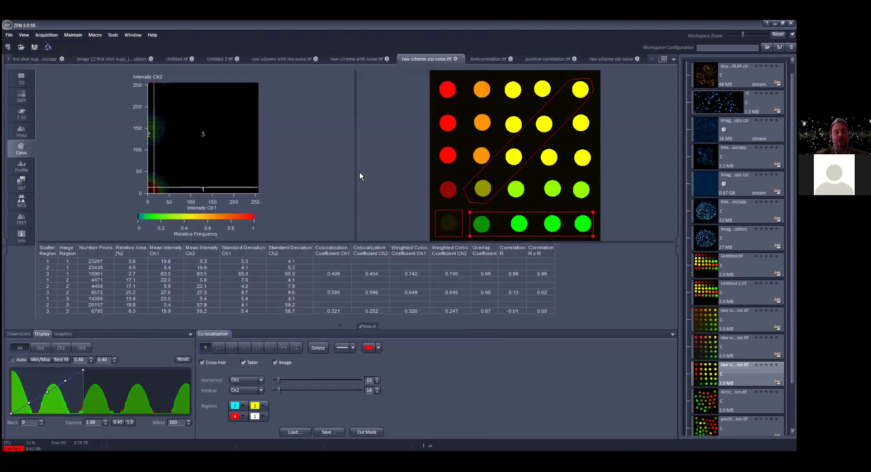